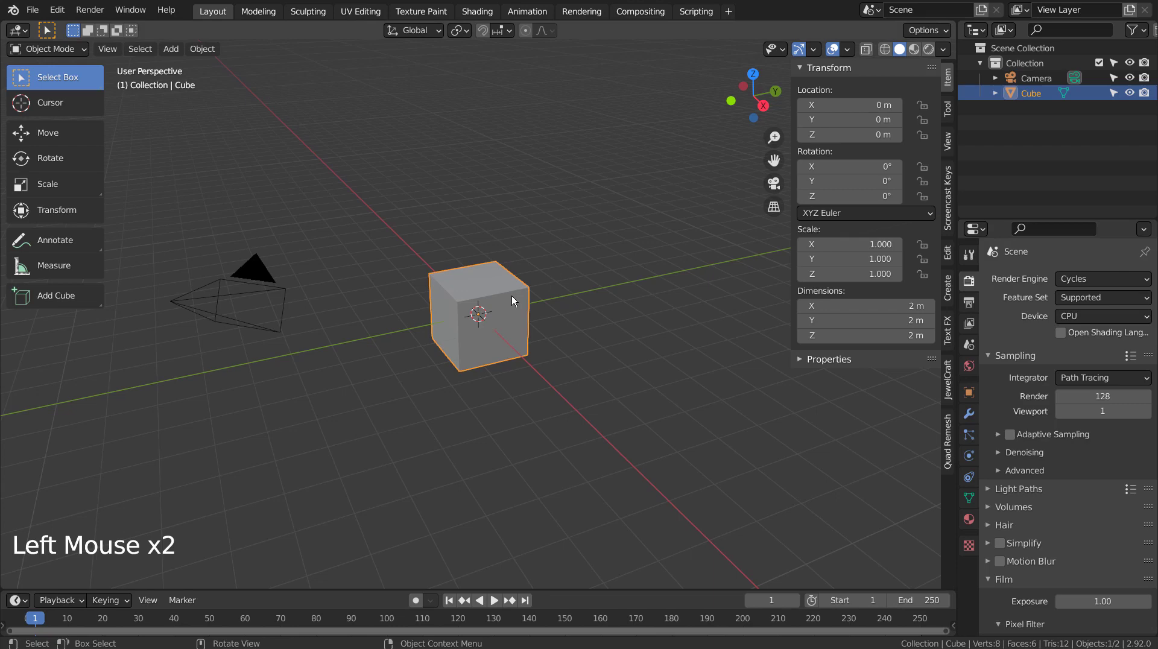
Delete the default cube and add a UV sphere in its place
{"action": "key", "text": "x"}
{"action": "left_click", "coordinate": [512, 296]}
{"action": "key", "text": "shift+a"}
{"action": "mouse_move", "coordinate": [512, 296]}
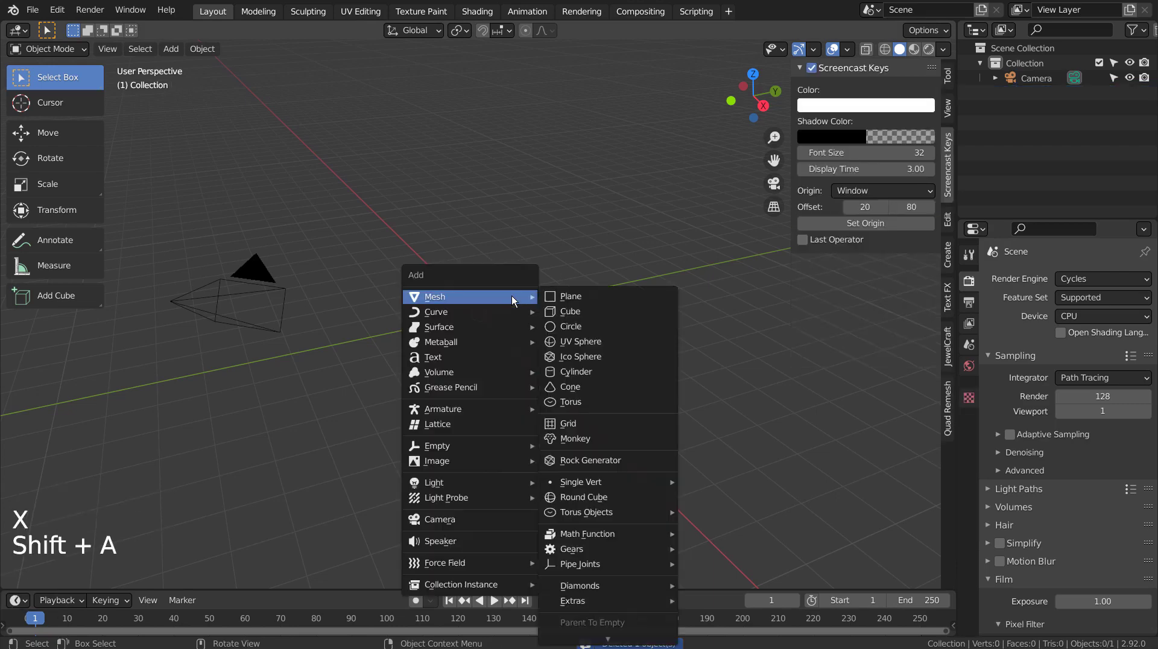
{"action": "left_click", "coordinate": [585, 343]}
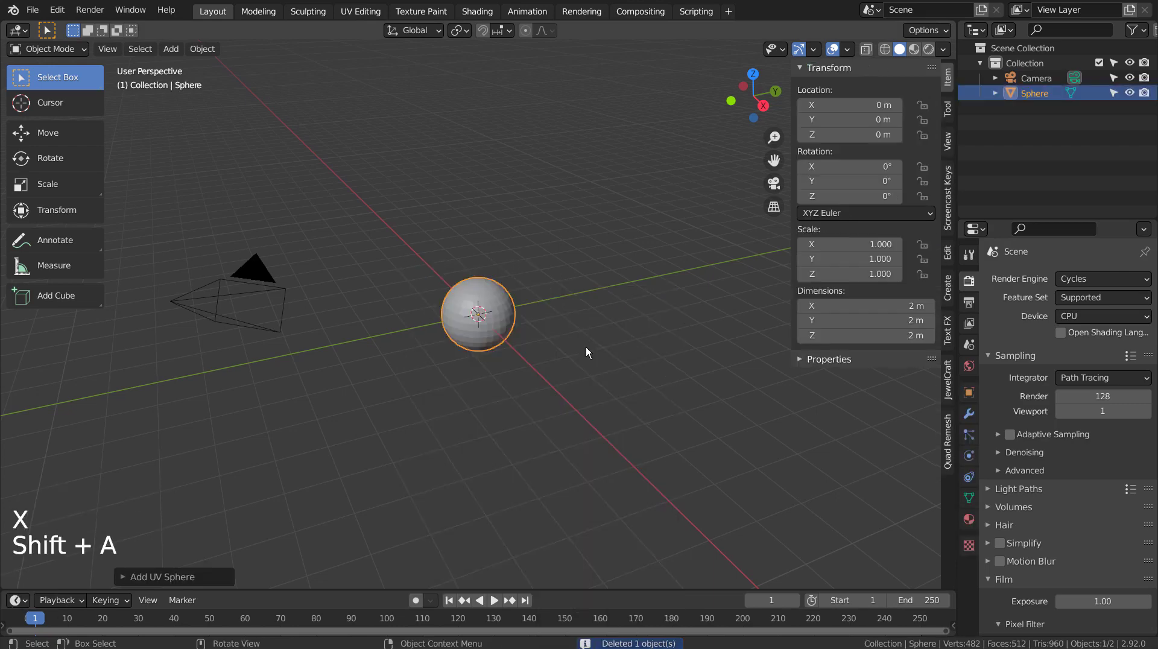
Add a level 1 Subdivision Surface modifier to the sphere and shade it smooth
{"action": "key", "text": "ctrl+1"}
{"action": "right_click", "coordinate": [499, 313]}
{"action": "left_click", "coordinate": [498, 313]}
{"action": "scroll", "coordinate": [507, 316], "scroll_direction": "up", "scroll_amount": 2}
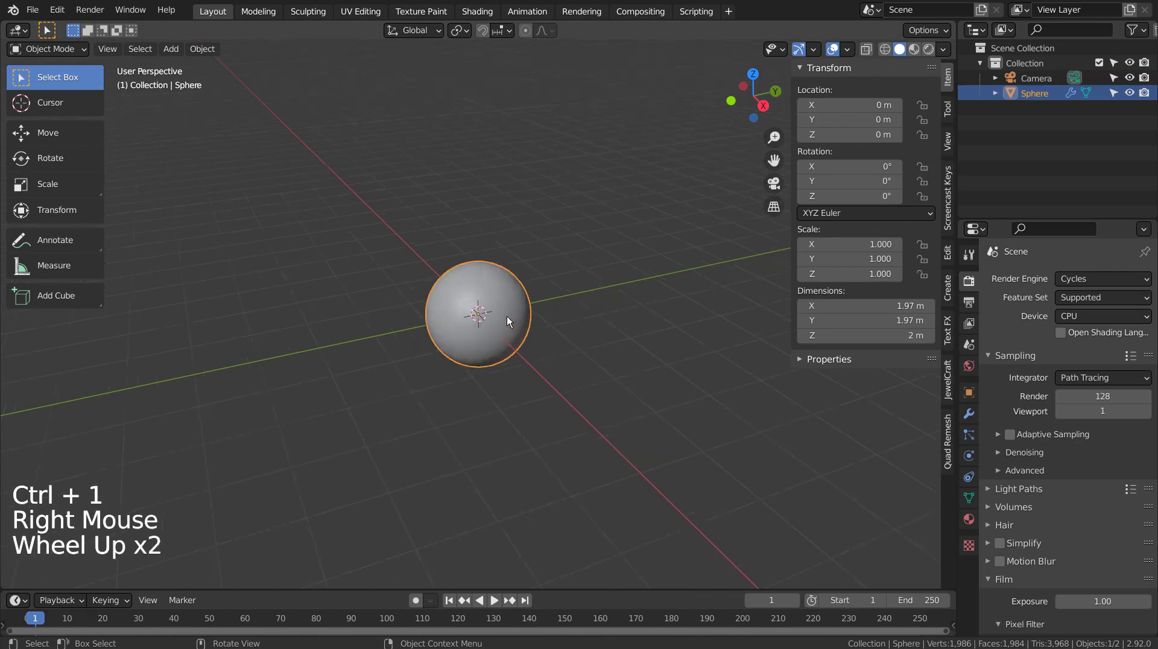
{"action": "scroll", "coordinate": [507, 316], "scroll_direction": "up", "scroll_amount": 2}
{"action": "middle_click_drag", "start_coordinate": [507, 316], "coordinate": [639, 316]}
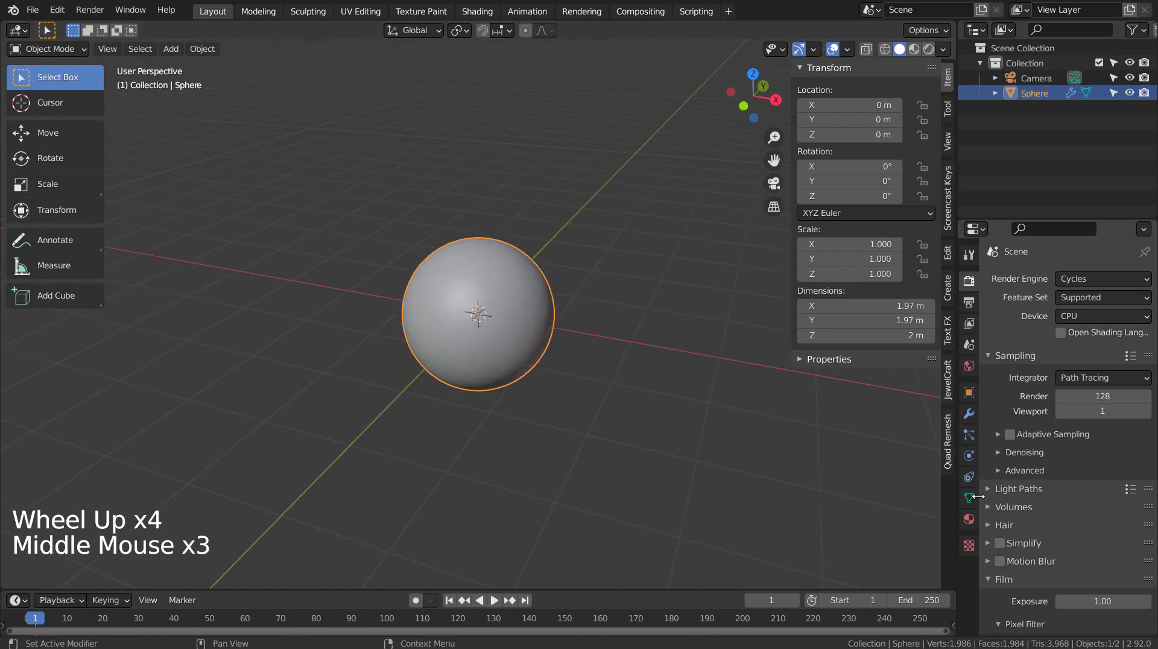
Create a new material on the sphere with an orange base colour of hue 0.038, saturation 0.741 and value 0.800
{"action": "left_click", "coordinate": [969, 520]}
{"action": "left_click", "coordinate": [1051, 327]}
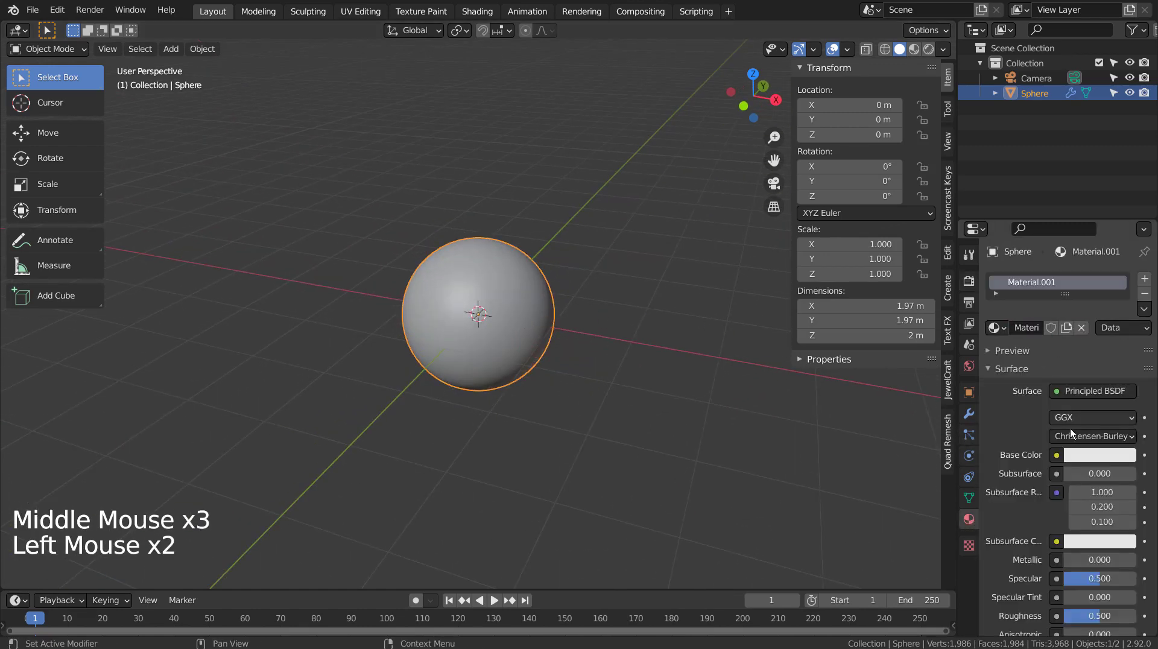
{"action": "left_click", "coordinate": [1079, 458]}
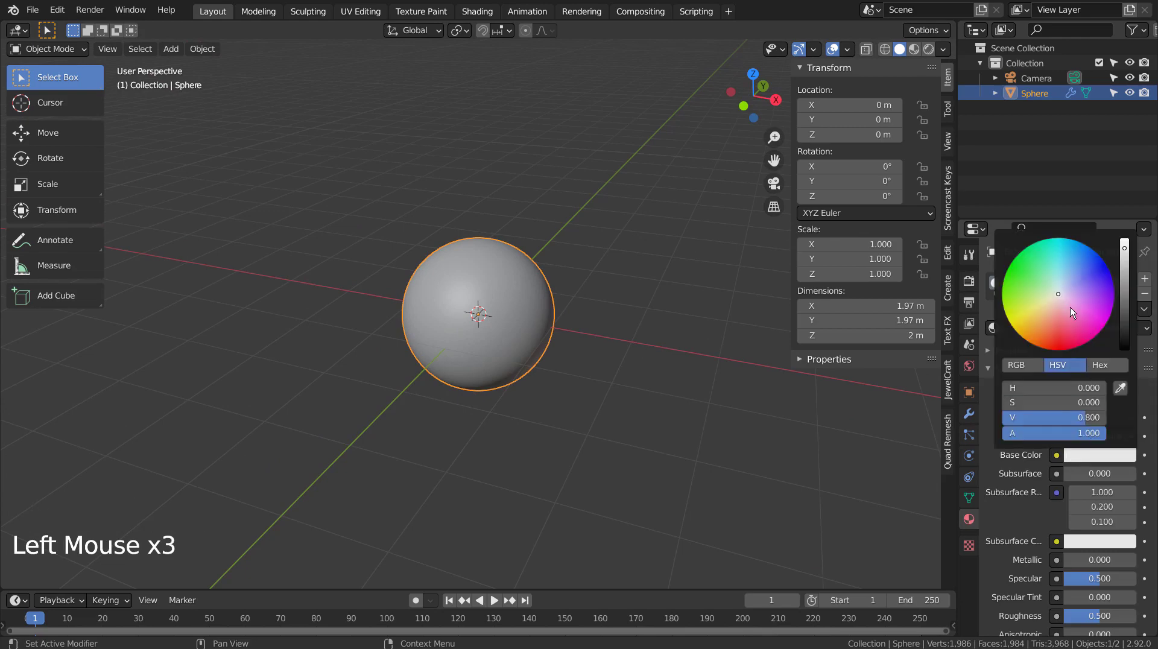
{"action": "left_click", "coordinate": [1070, 307]}
{"action": "left_click_drag", "start_coordinate": [1070, 307], "coordinate": [1042, 312]}
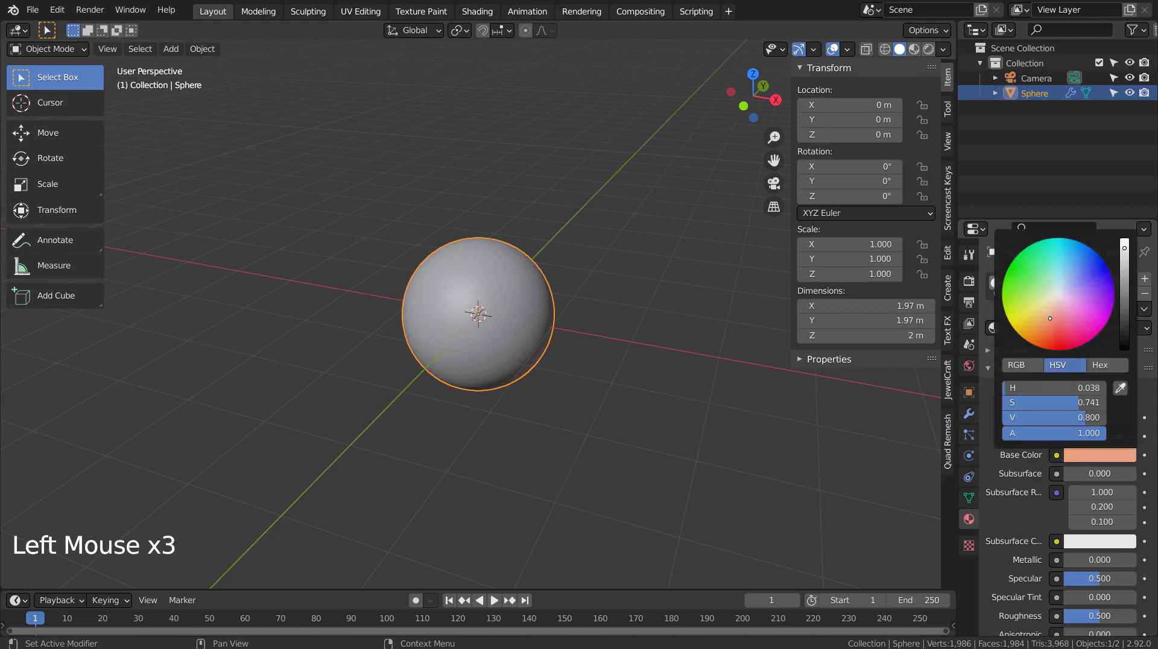
Set the material's metallic to 0.942 and roughness to 0.095, and switch the viewport to Material Preview shading
{"action": "left_click_drag", "start_coordinate": [1081, 560], "coordinate": [1152, 559]}
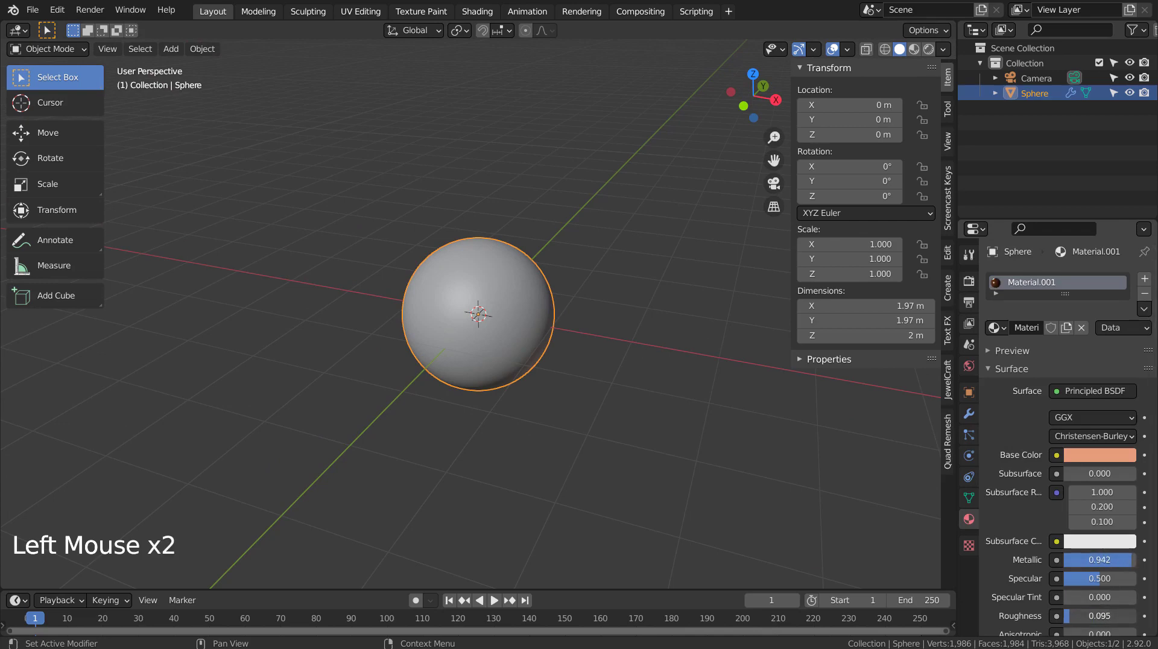
{"action": "left_click", "coordinate": [914, 49]}
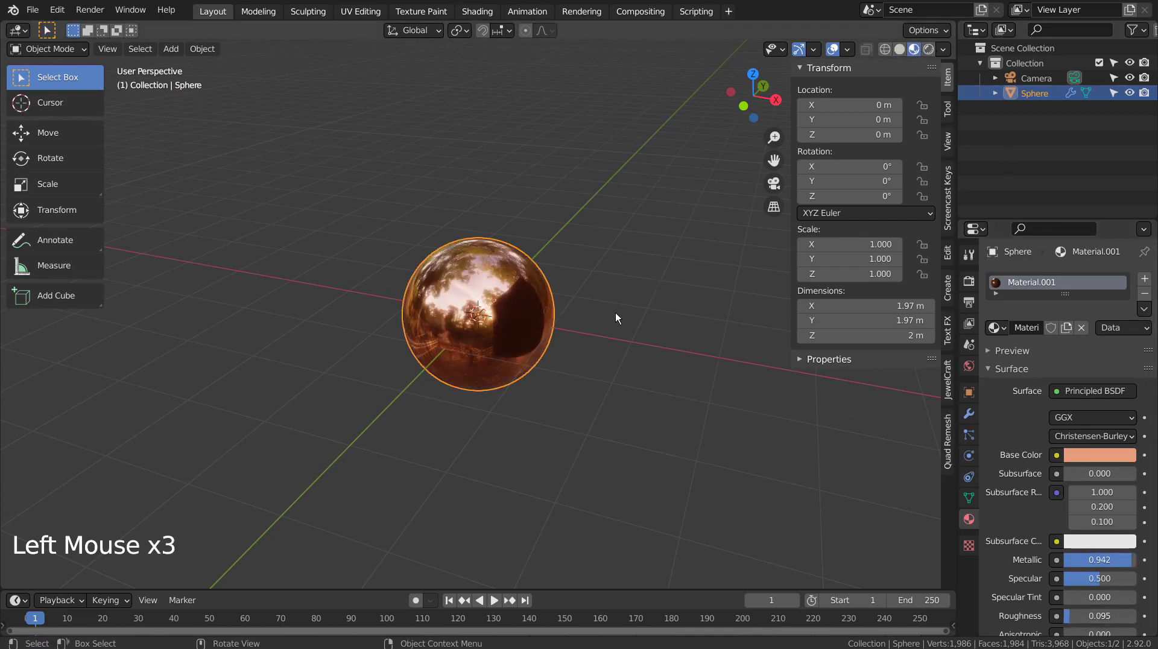
{"action": "middle_click_drag", "start_coordinate": [615, 312], "coordinate": [647, 292]}
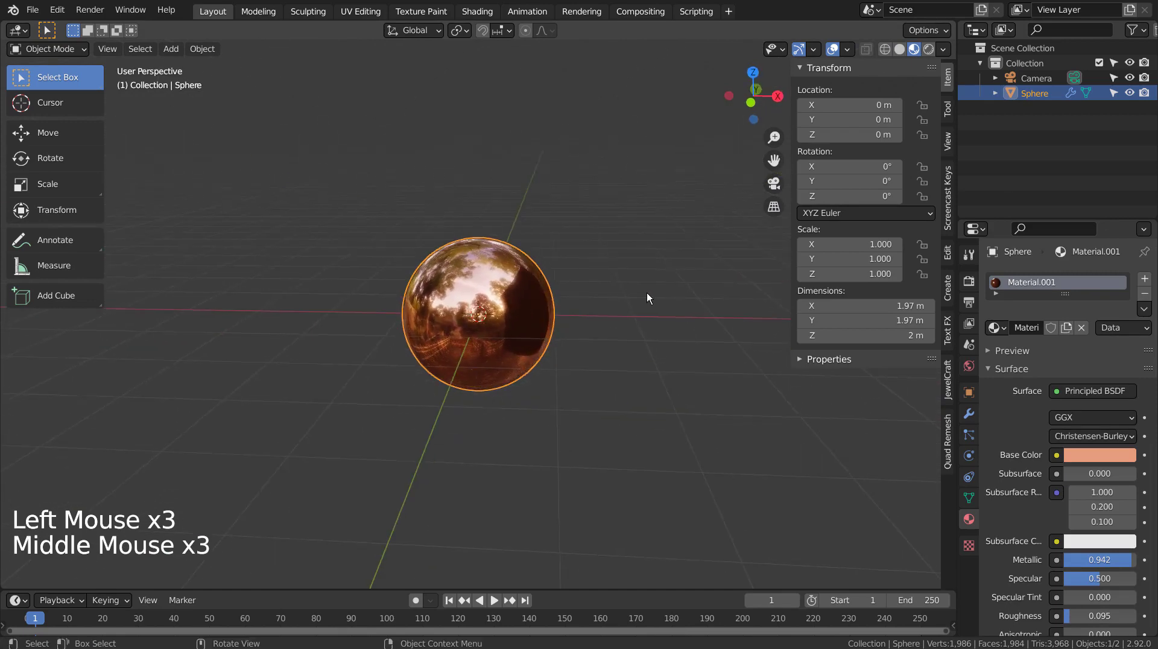
Add an Array modifier to the sphere with a relative X offset factor of 2 and a count of 8
{"action": "scroll", "coordinate": [640, 294], "scroll_direction": "down", "scroll_amount": 12}
{"action": "key", "text": "shift+a"}
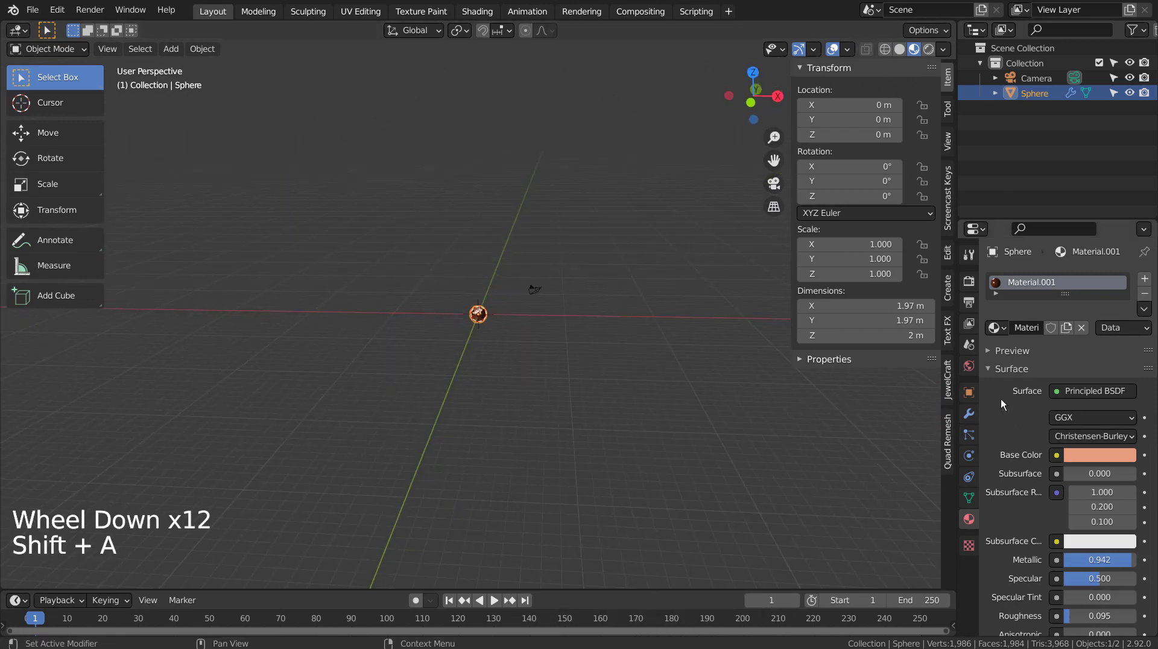
{"action": "left_click", "coordinate": [969, 413]}
{"action": "left_click", "coordinate": [1062, 278]}
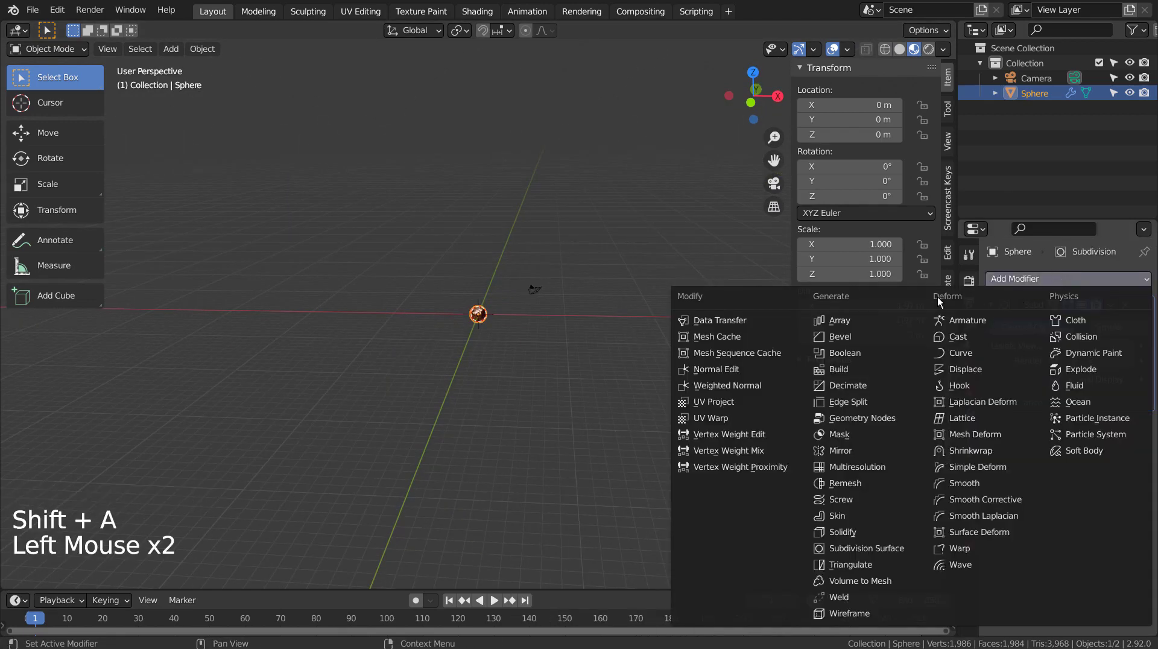
{"action": "left_click", "coordinate": [840, 320]}
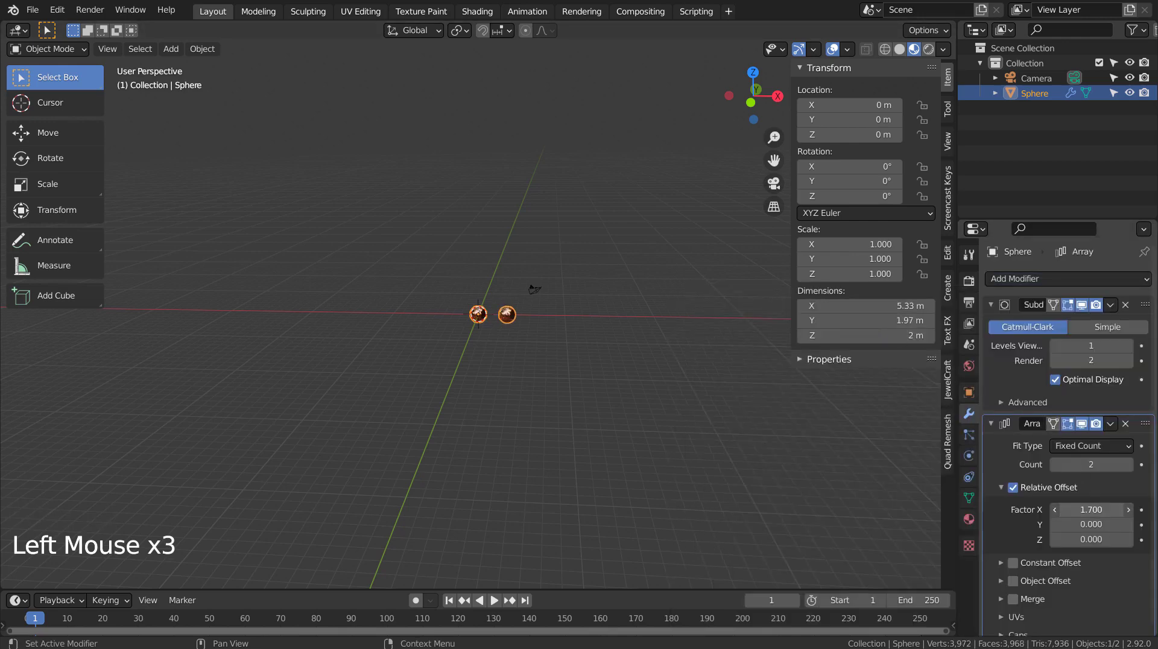
{"action": "type", "text": "2"}
{"action": "key", "text": "Return"}
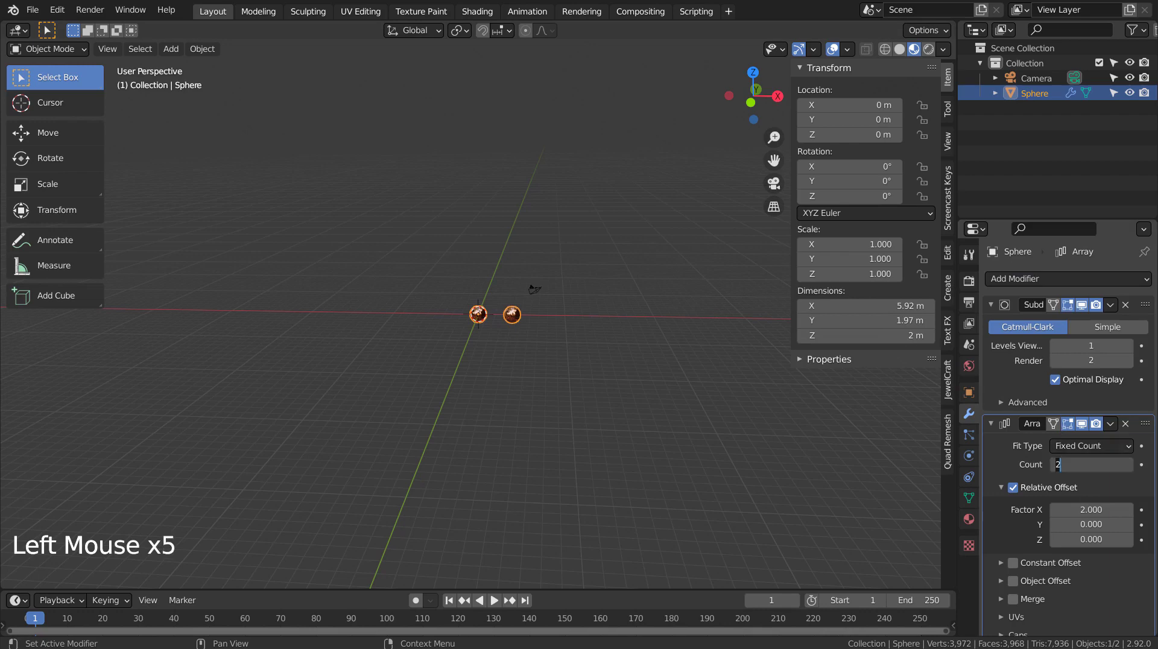
{"action": "type", "text": "8"}
{"action": "key", "text": "Return"}
Add a second Array modifier with a count of 5 and relative offset factors of 0 in X and 2 in Y
{"action": "left_click", "coordinate": [1000, 277]}
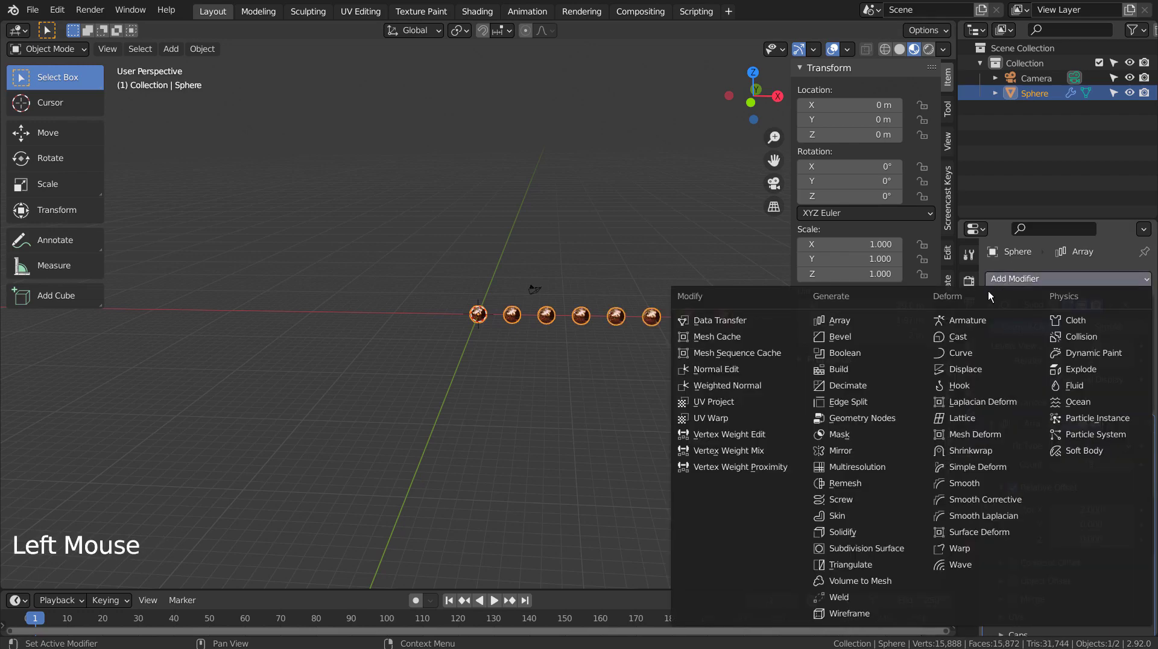
{"action": "left_click", "coordinate": [859, 314]}
{"action": "scroll", "coordinate": [1075, 409], "scroll_direction": "down", "scroll_amount": 7}
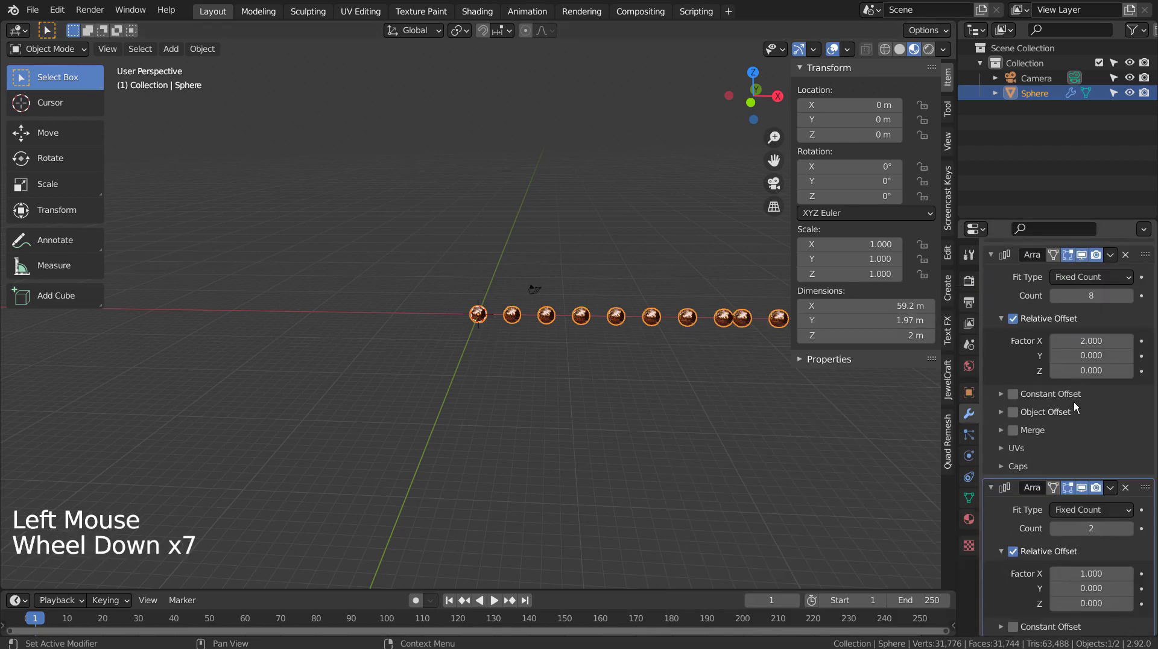
{"action": "left_click", "coordinate": [1086, 528]}
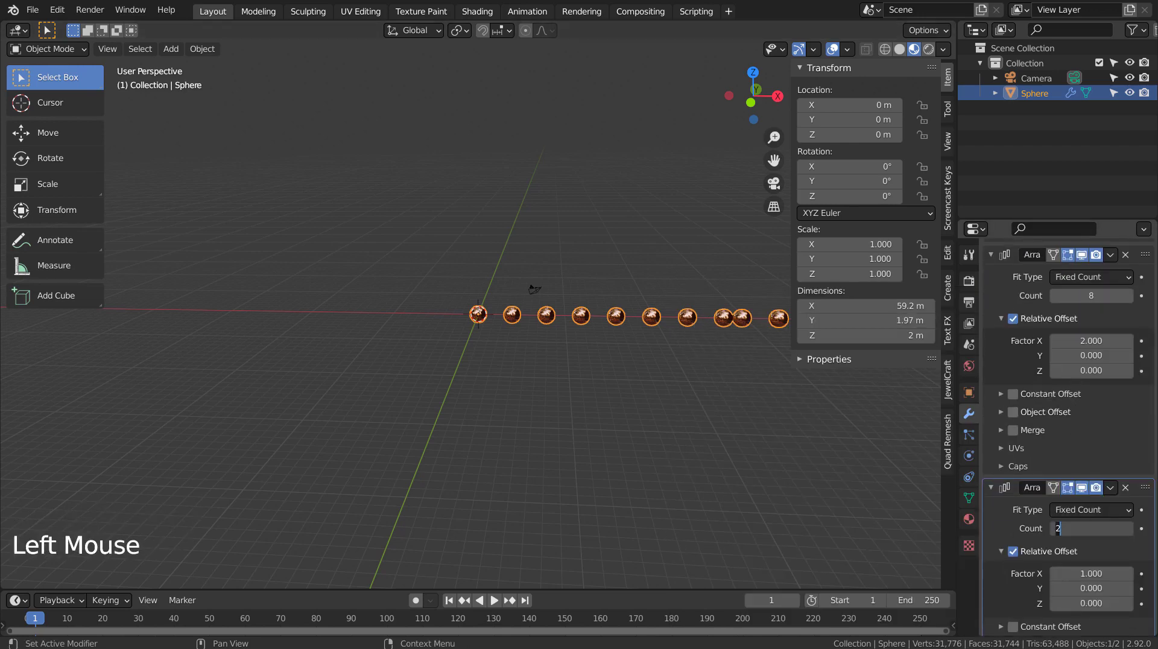
{"action": "type", "text": "5"}
{"action": "key", "text": "Return"}
{"action": "left_click", "coordinate": [1087, 572]}
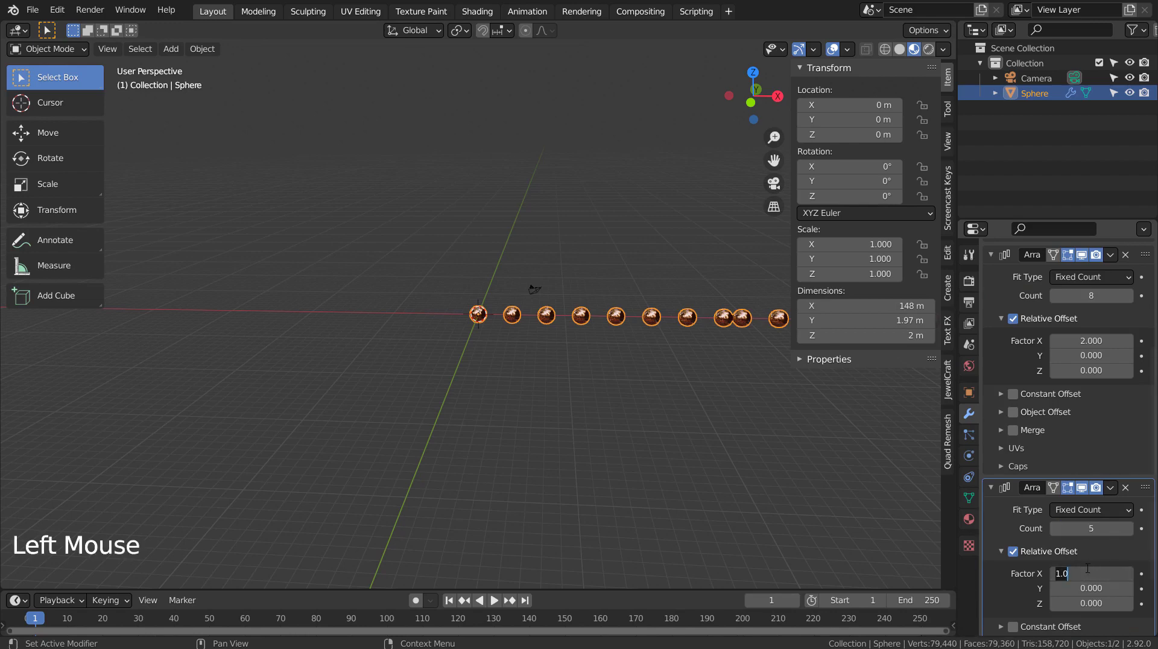
{"action": "type", "text": "0"}
{"action": "key", "text": "Tab"}
{"action": "type", "text": "2"}
{"action": "key", "text": "Return"}
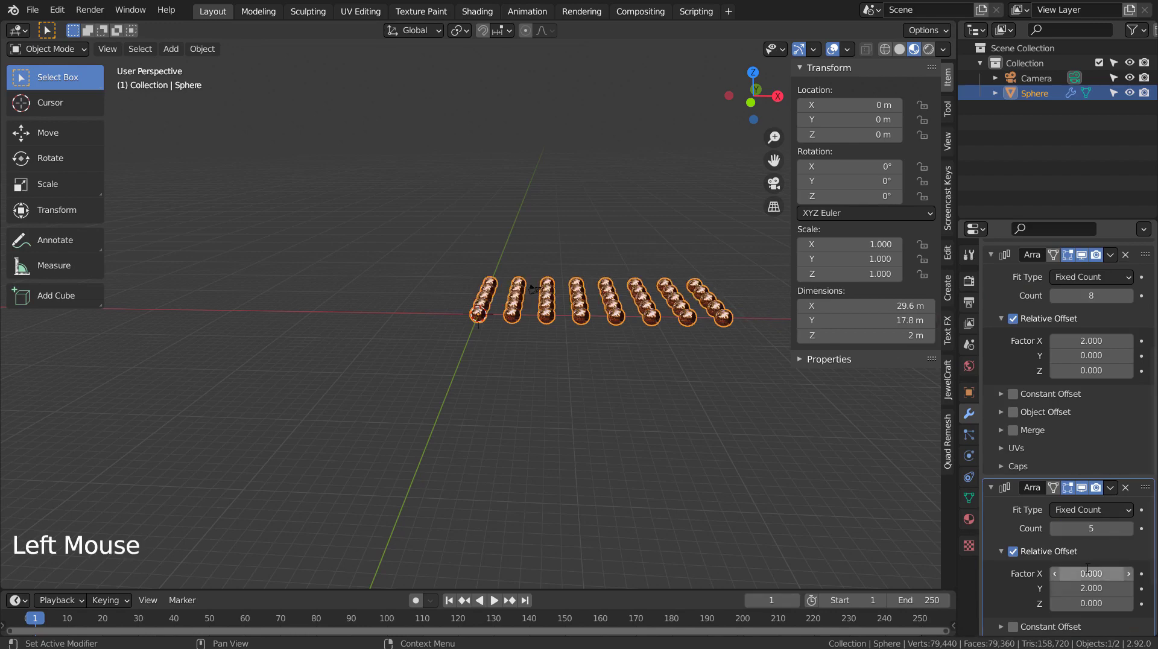
Widen the spacing between the sphere rows by setting the second array's relative Y offset factor to 3
{"action": "middle_click_drag", "start_coordinate": [697, 419], "coordinate": [468, 469]}
{"action": "scroll", "coordinate": [550, 436], "scroll_direction": "up", "scroll_amount": 2}
{"action": "scroll", "coordinate": [640, 481], "scroll_direction": "up", "scroll_amount": 3}
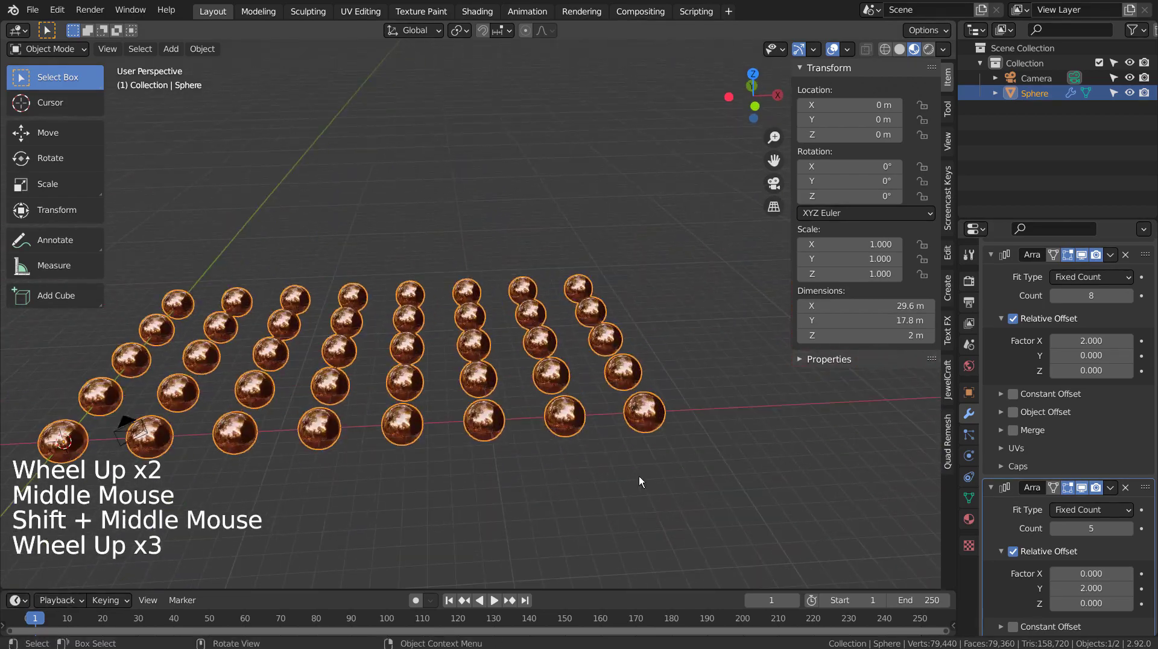
{"action": "left_click", "coordinate": [1095, 592]}
{"action": "type", "text": "3"}
{"action": "key", "text": "Return"}
{"action": "middle_click_drag", "start_coordinate": [738, 435], "coordinate": [677, 387]}
{"action": "middle_click", "coordinate": [677, 388]}
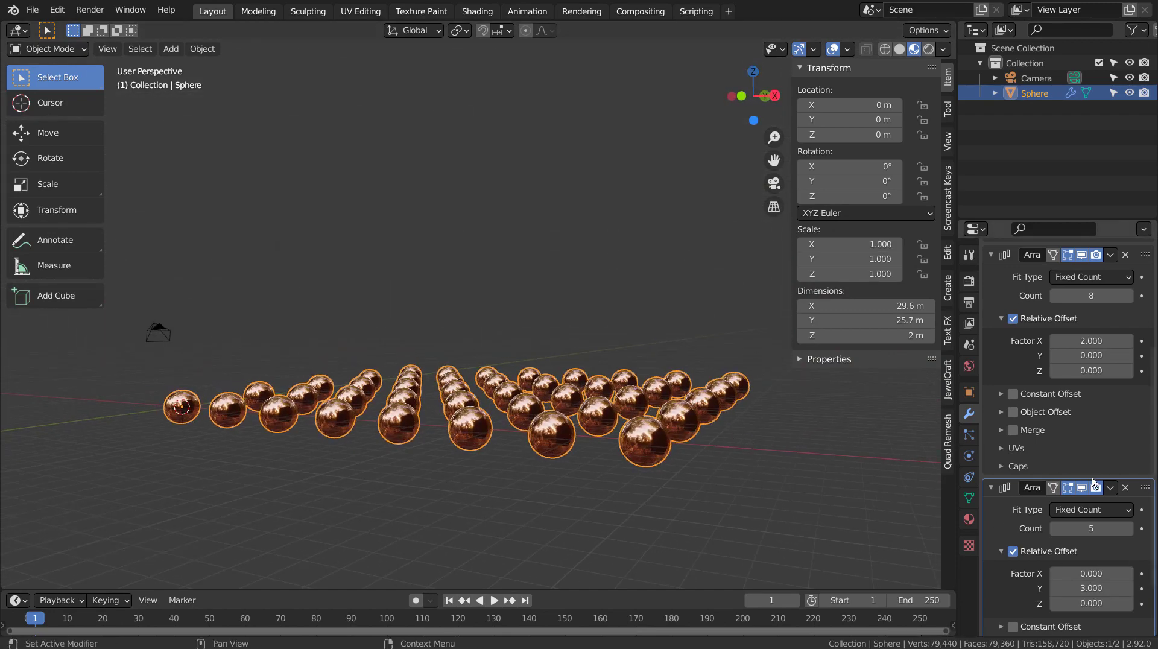
Collapse both Array modifiers and set the Subdivision modifier's viewport and render levels to 3
{"action": "left_click", "coordinate": [1004, 489]}
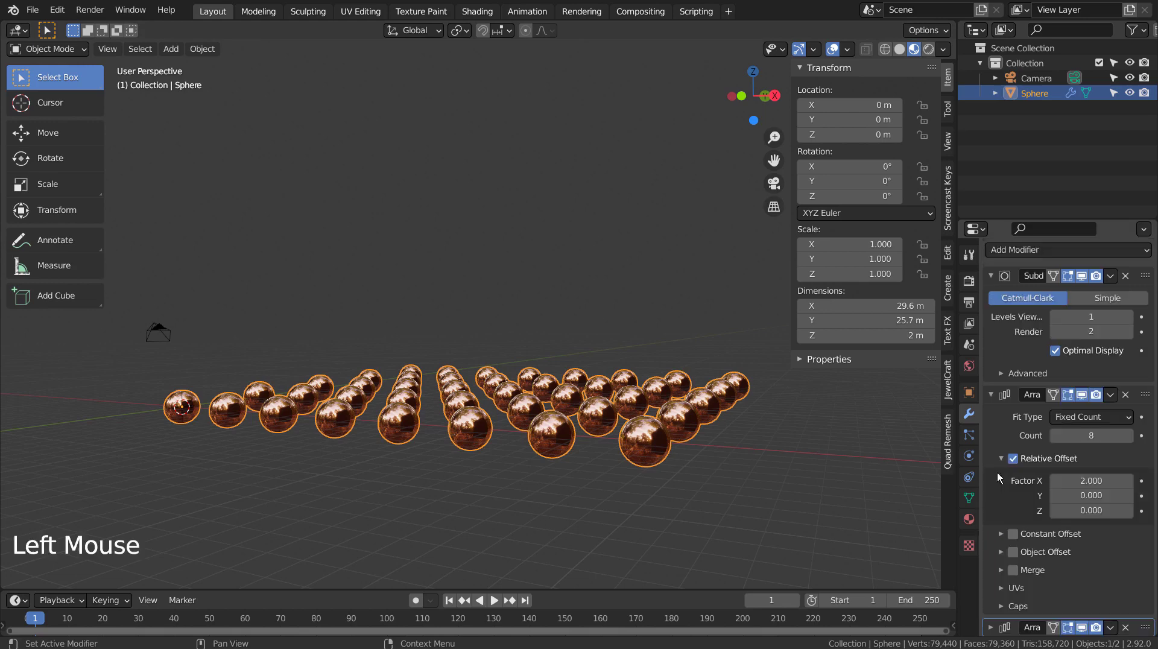
{"action": "left_click", "coordinate": [991, 394]}
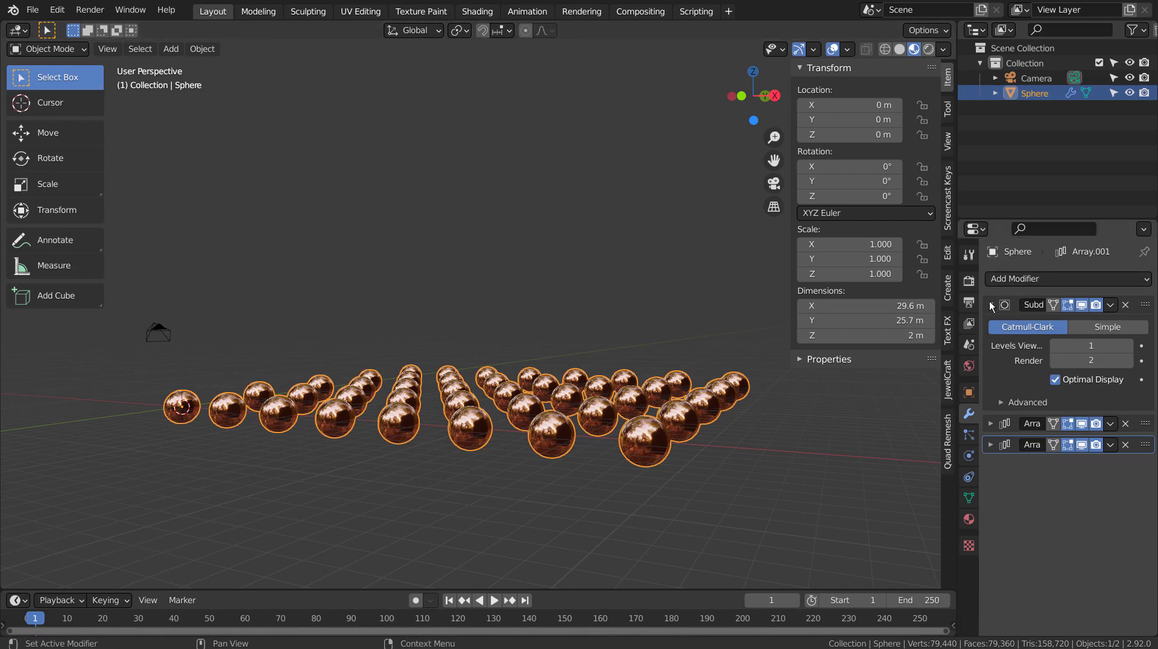
{"action": "left_click", "coordinate": [1129, 346]}
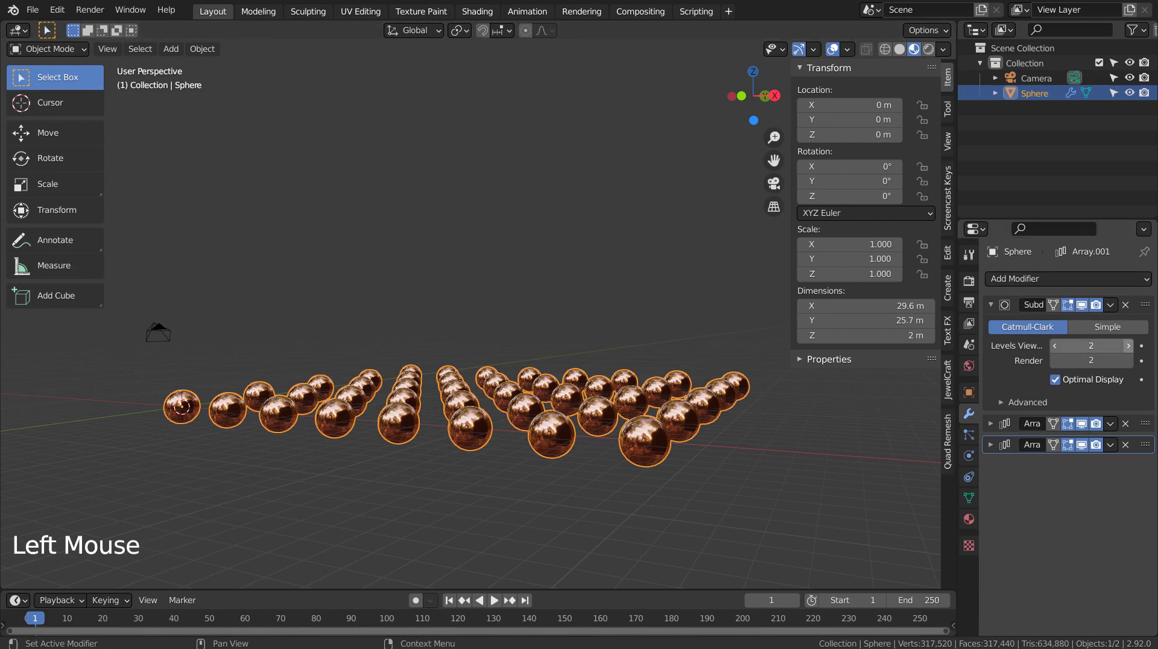
{"action": "left_click", "coordinate": [1128, 346]}
{"action": "left_click", "coordinate": [1129, 360]}
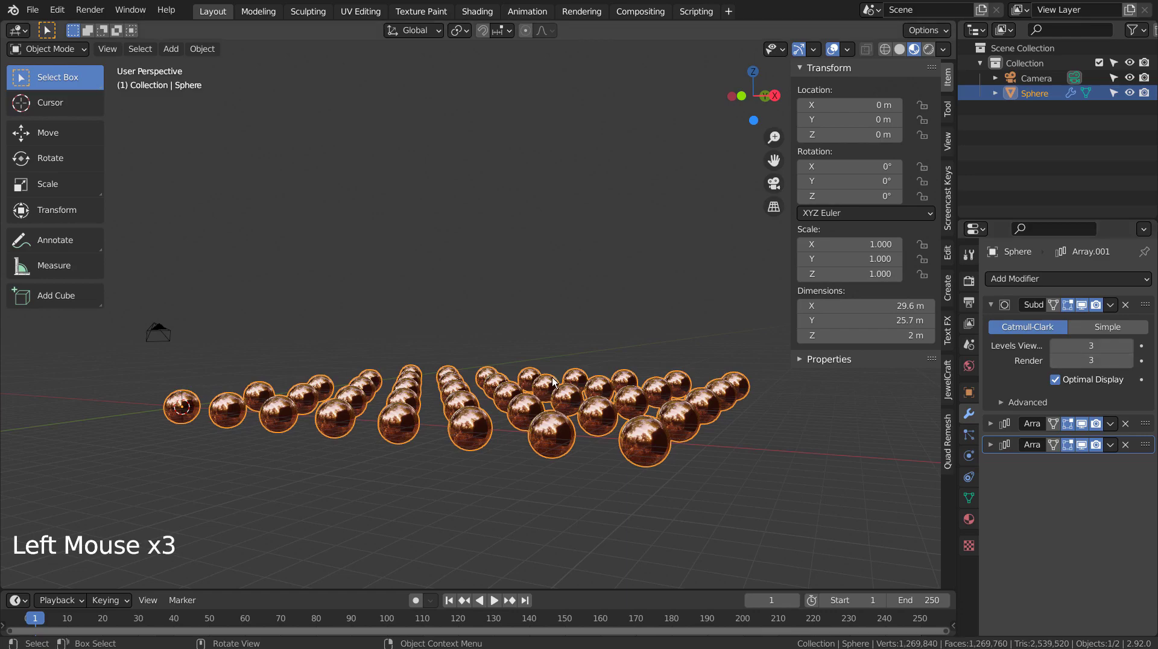
Apply the Subdivision modifier and both Array modifiers to the sphere mesh
{"action": "scroll", "coordinate": [526, 382], "scroll_direction": "up", "scroll_amount": 4}
{"action": "middle_click_drag", "start_coordinate": [526, 383], "coordinate": [547, 357]}
{"action": "middle_click", "coordinate": [547, 357]}
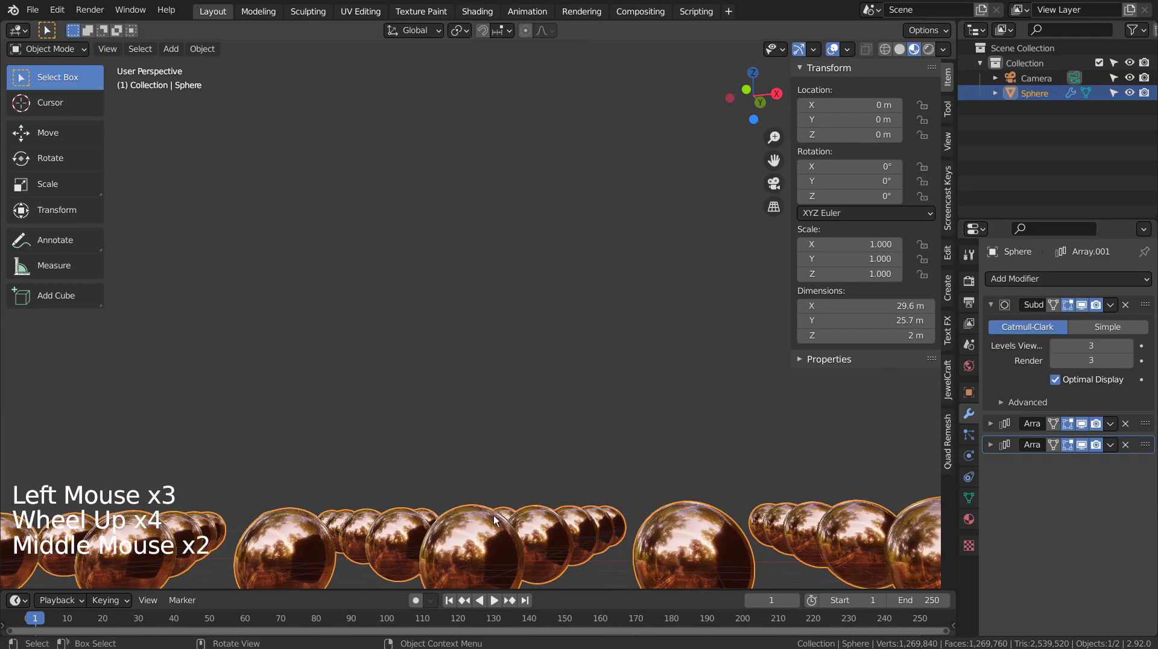
{"action": "middle_click_drag", "start_coordinate": [660, 448], "coordinate": [629, 474]}
{"action": "left_click", "coordinate": [997, 367]}
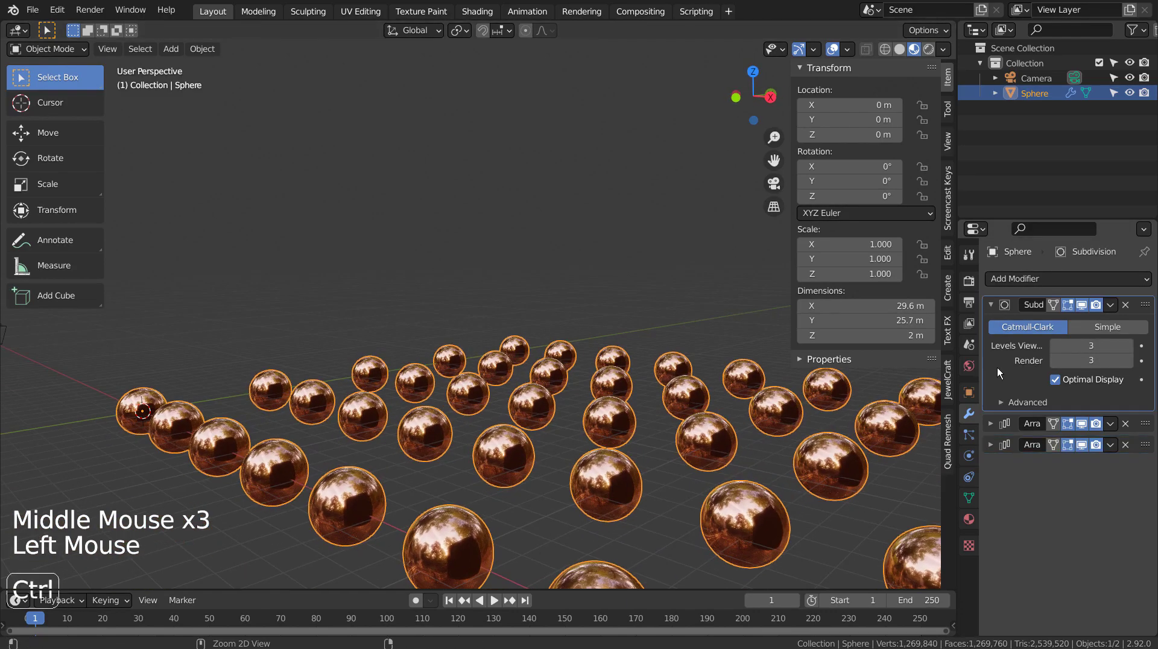
{"action": "key", "text": "ctrl+a"}
{"action": "key", "text": "ctrl+a"}
{"action": "key", "text": "ctrl+a"}
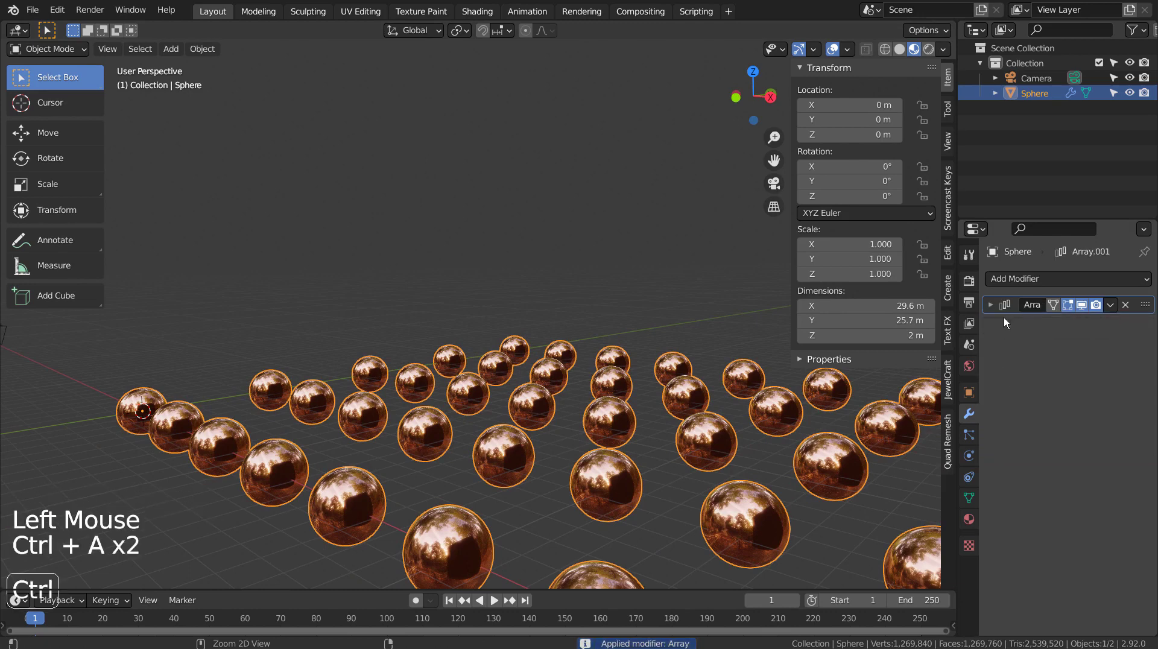
Separate the mesh by loose parts in Edit Mode so each sphere is its own object, and return to Object Mode
{"action": "scroll", "coordinate": [572, 410], "scroll_direction": "down", "scroll_amount": 3}
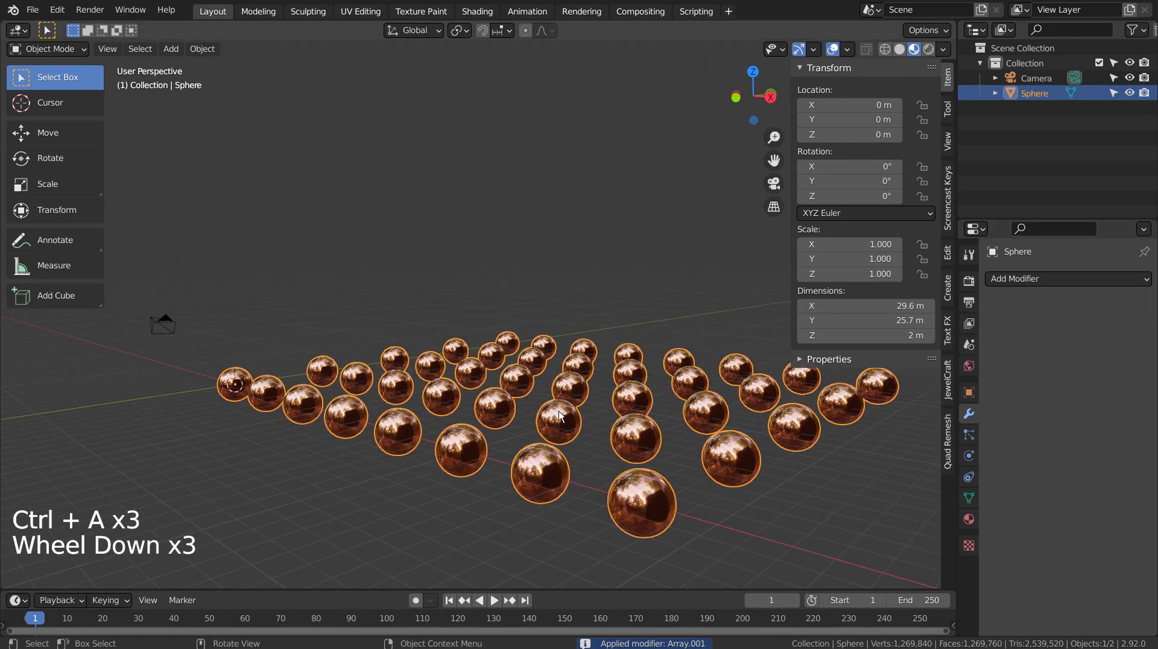
{"action": "key", "text": "Tab"}
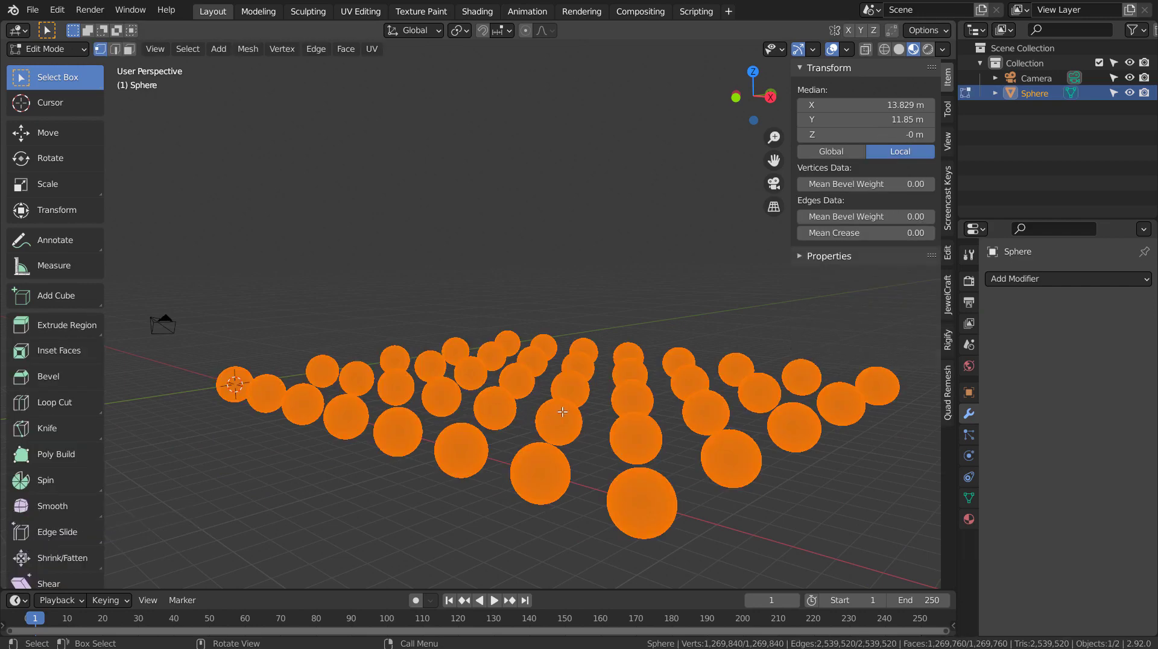
{"action": "key", "text": "p"}
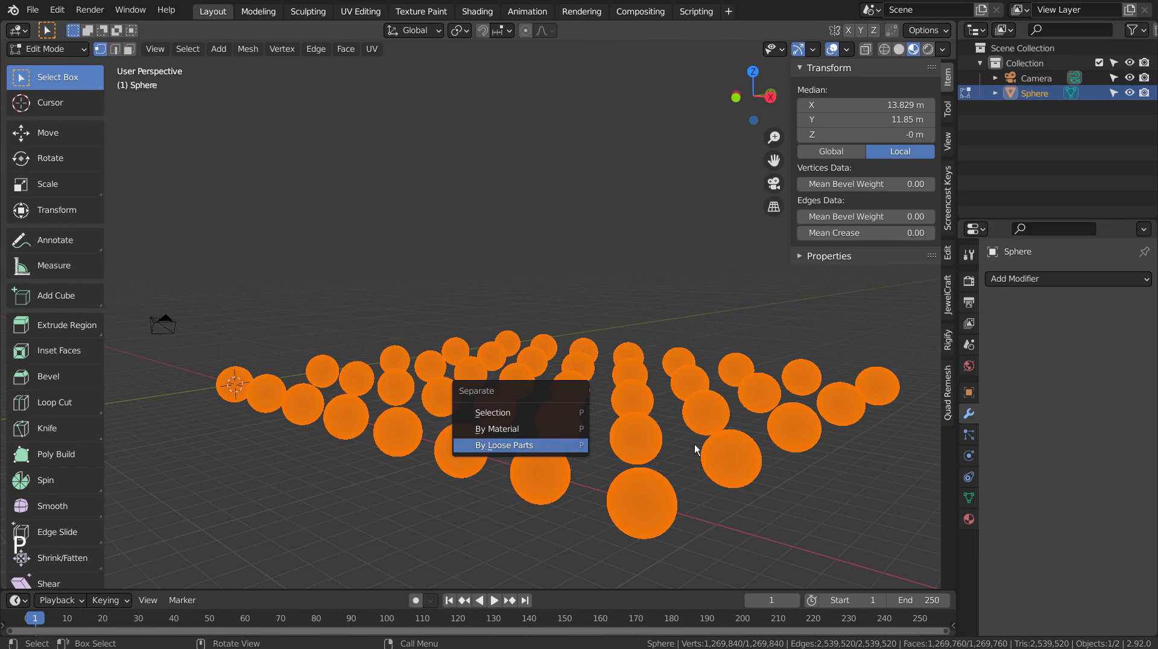
{"action": "key", "text": "Return"}
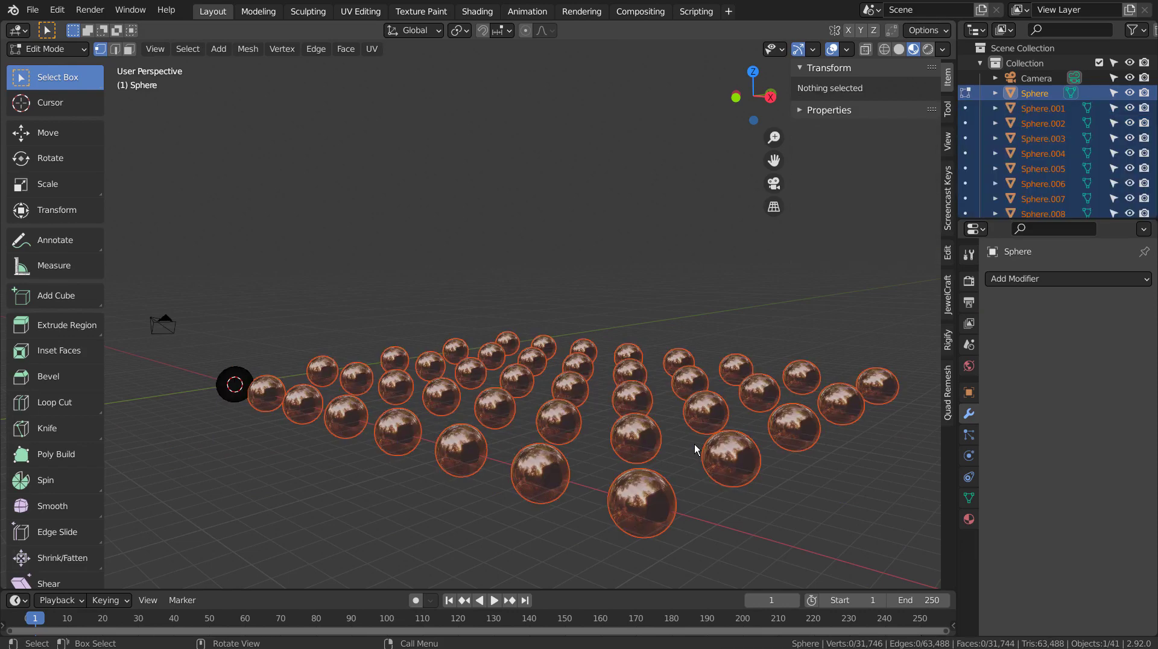
{"action": "key", "text": "Tab"}
Move all the selected spheres into a new collection named Collection 2
{"action": "key", "text": "m"}
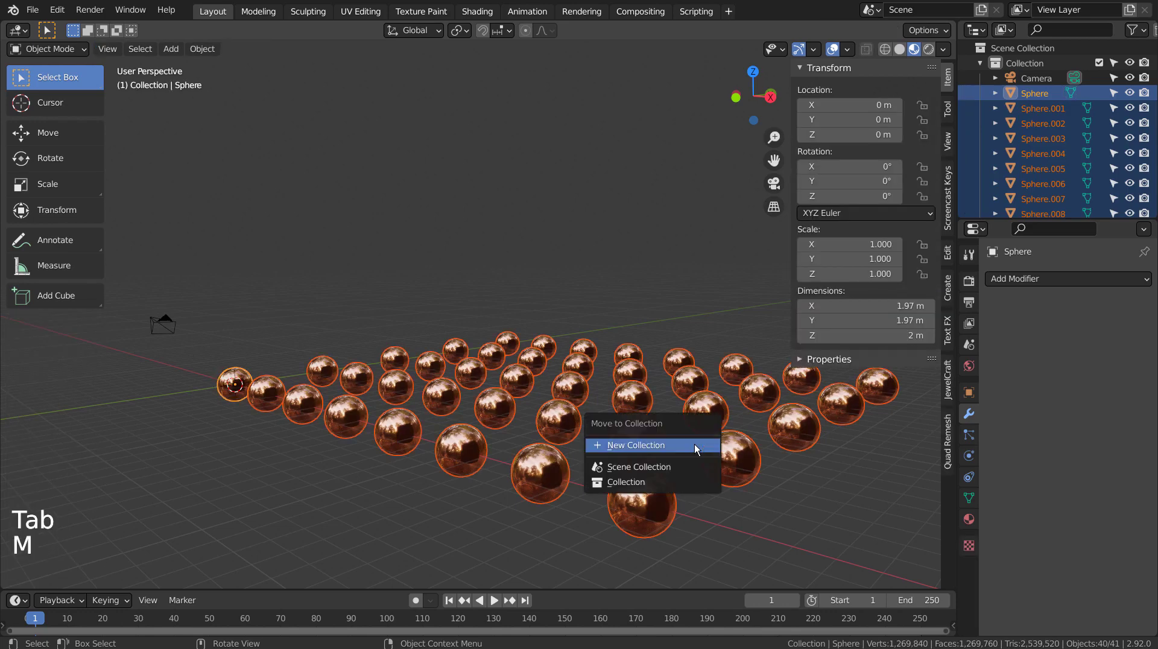
{"action": "left_click", "coordinate": [697, 448]}
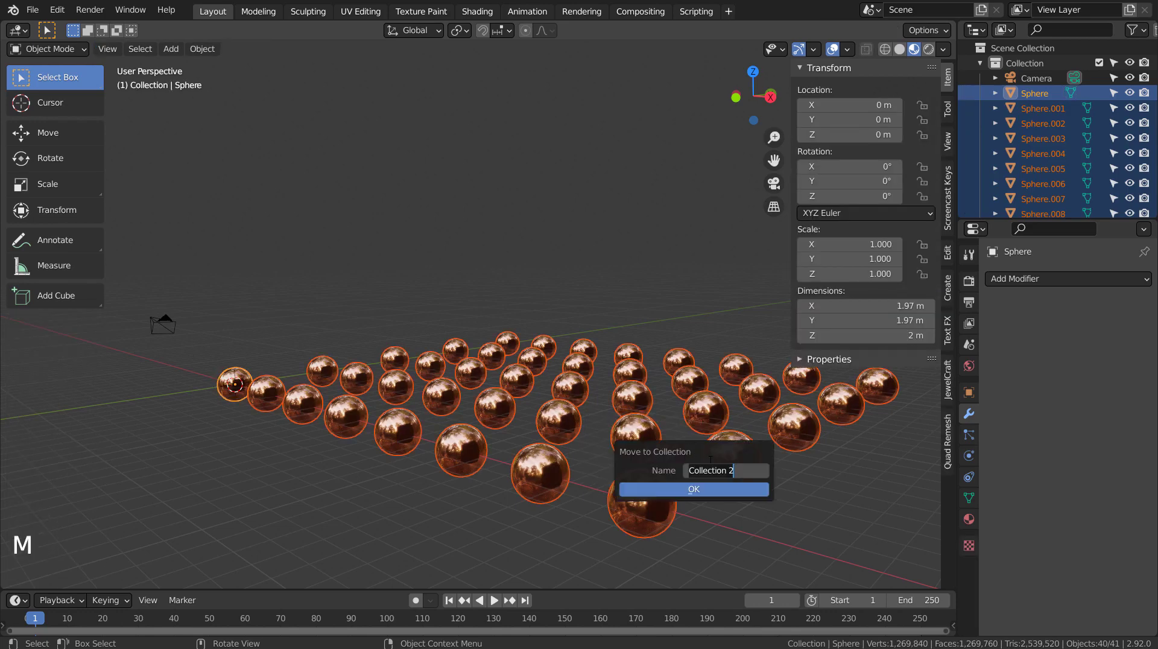
{"action": "left_click", "coordinate": [709, 489]}
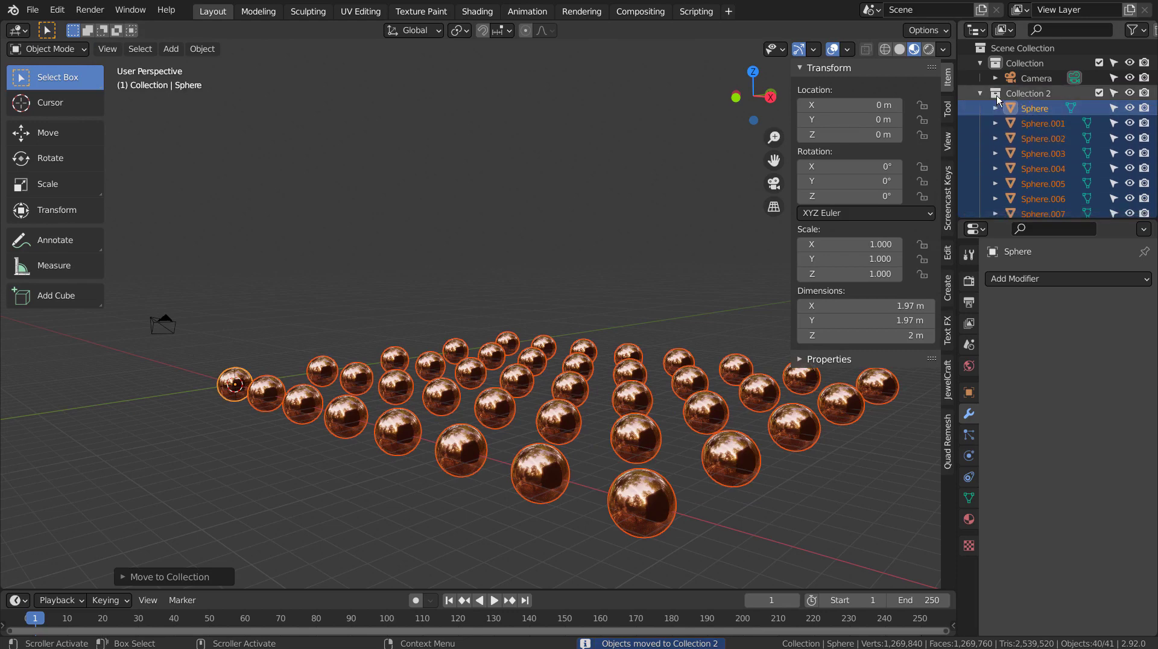
Apply Randomize Transform to the selected spheres with Scale Even enabled and the first two scale values set to 0.50
{"action": "left_click", "coordinate": [203, 49]}
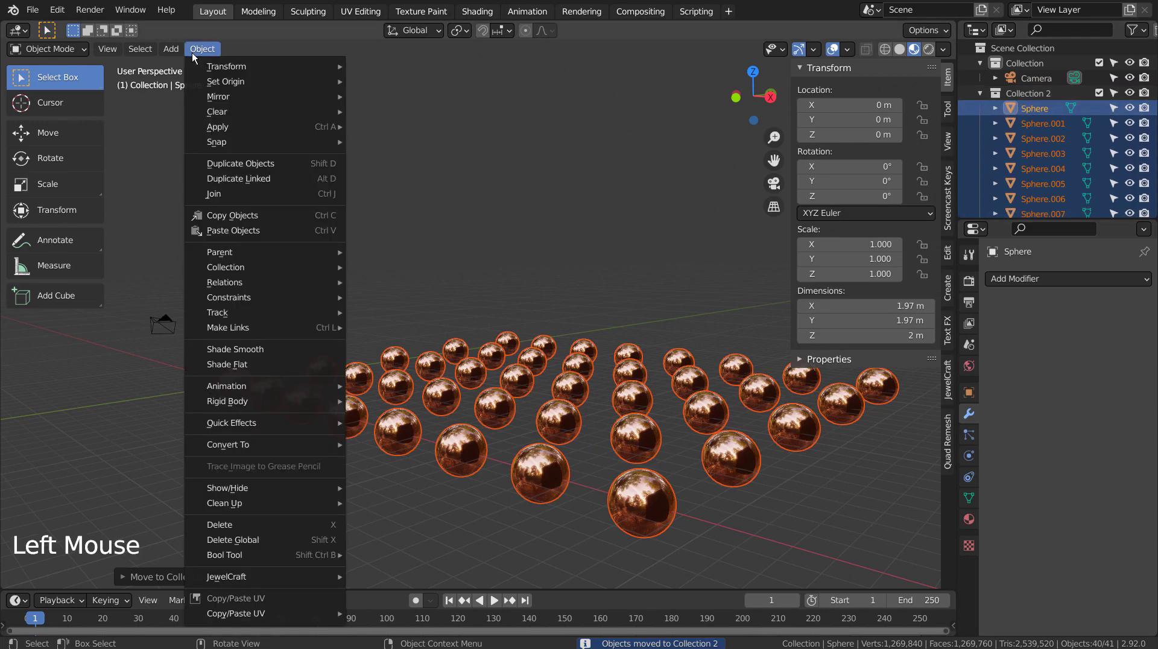
{"action": "mouse_move", "coordinate": [208, 67]}
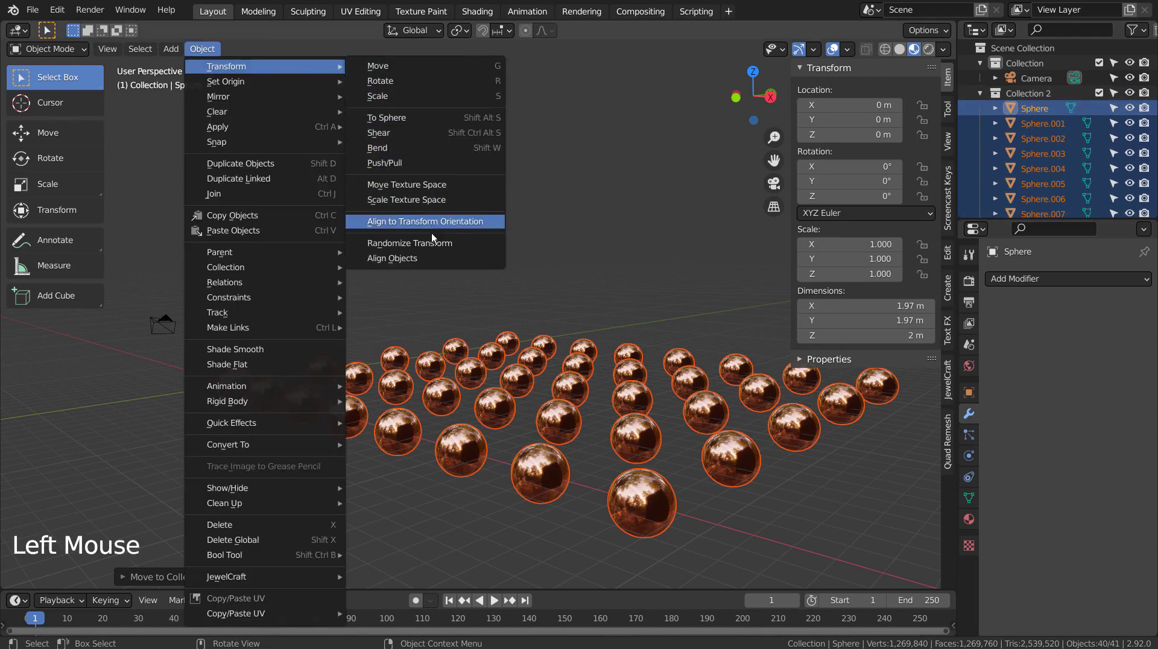
{"action": "left_click", "coordinate": [477, 242]}
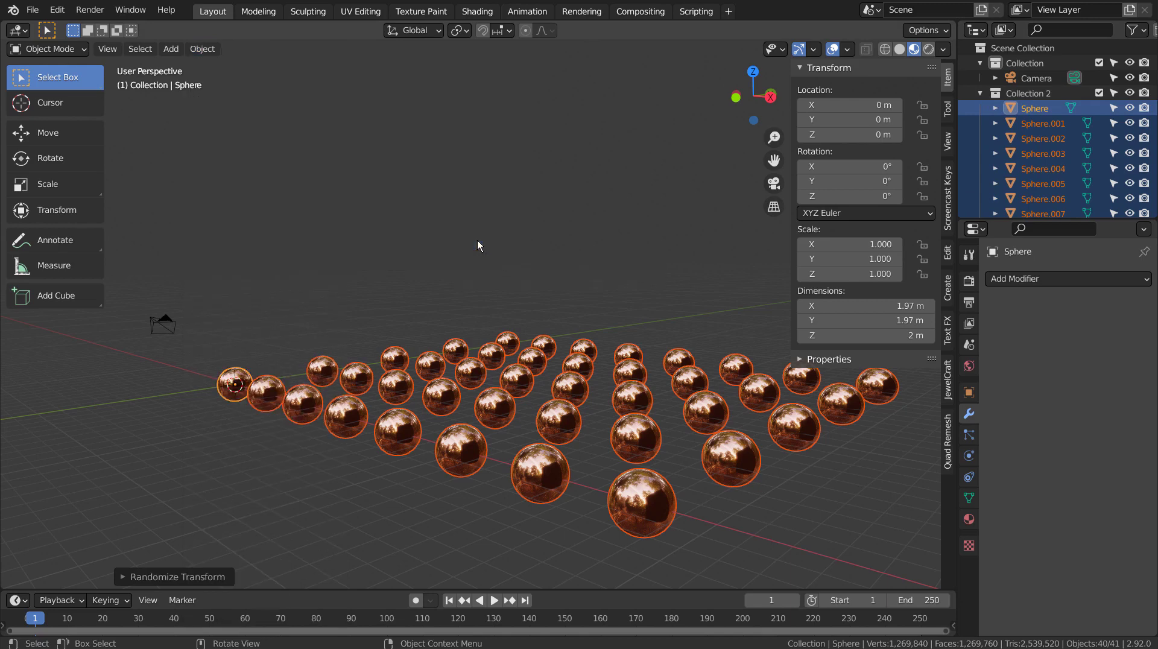
{"action": "left_click", "coordinate": [204, 577]}
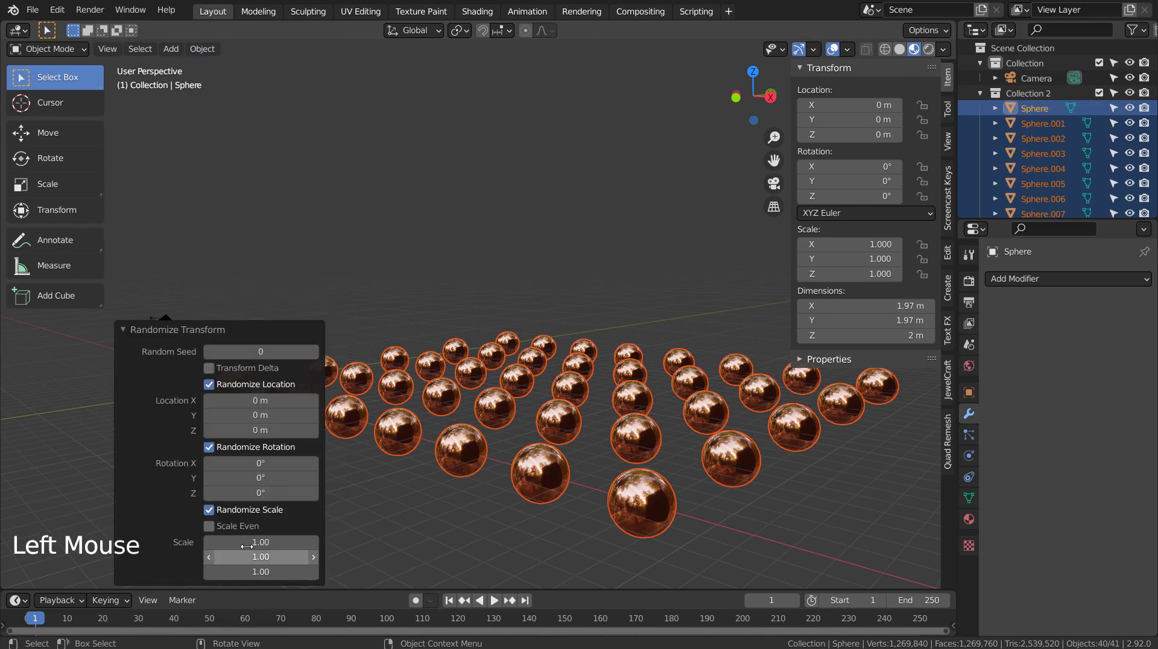
{"action": "left_click", "coordinate": [208, 526]}
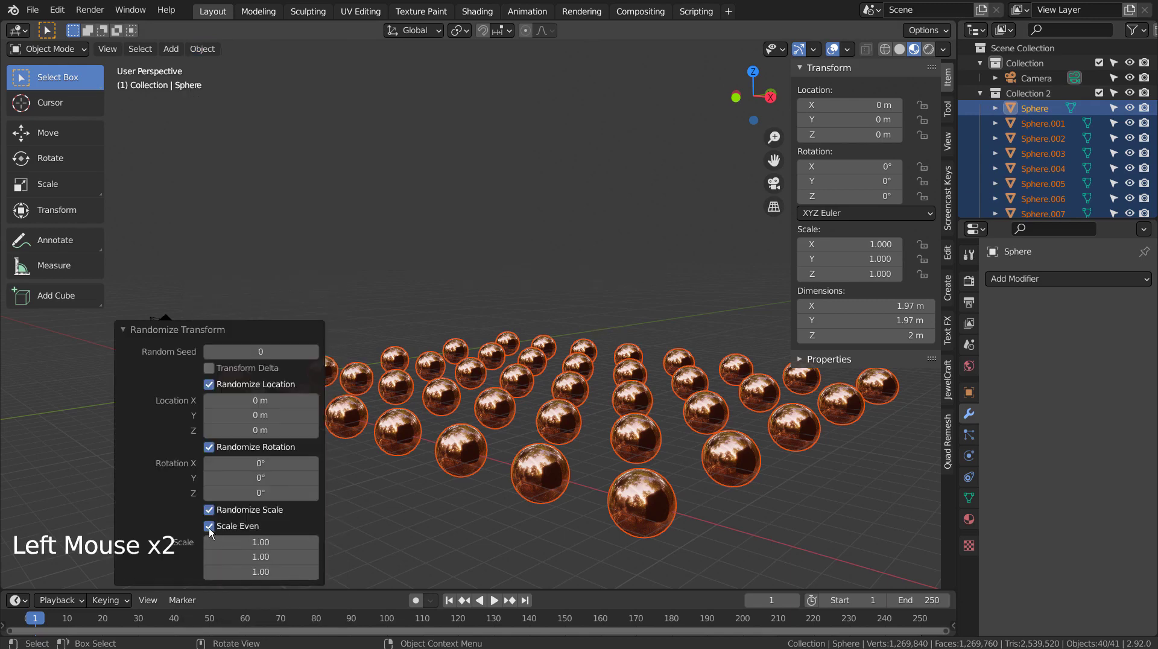
{"action": "left_click", "coordinate": [247, 542]}
{"action": "type", "text": "0.5"}
{"action": "key", "text": "Tab"}
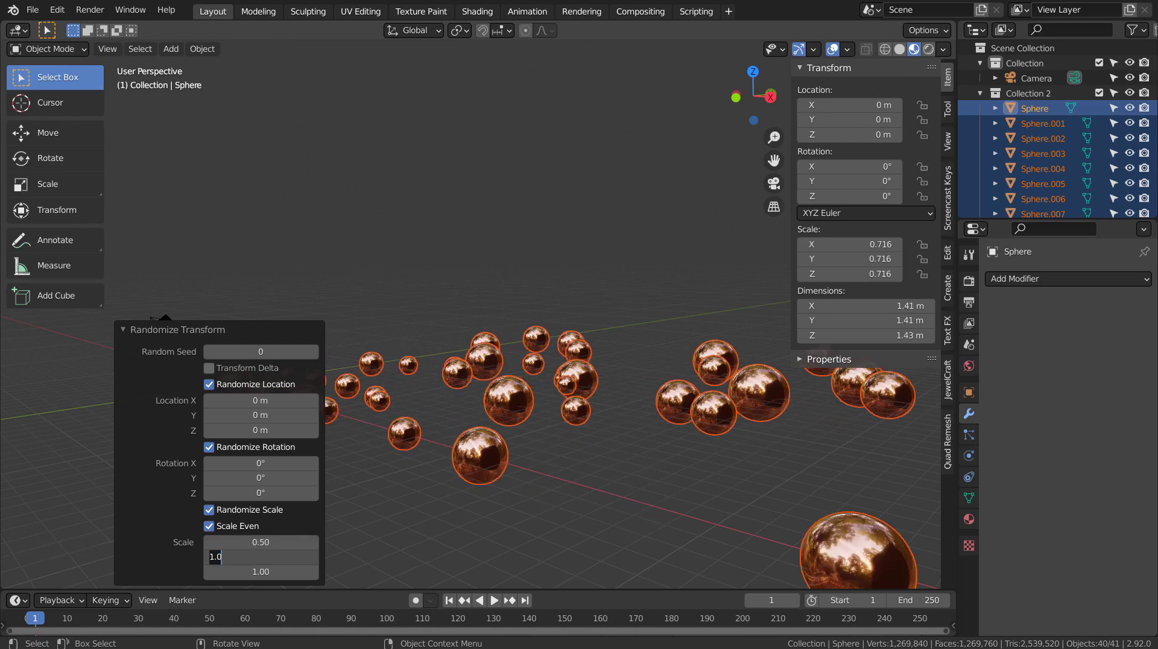
{"action": "type", "text": ".5"}
{"action": "key", "text": "Return"}
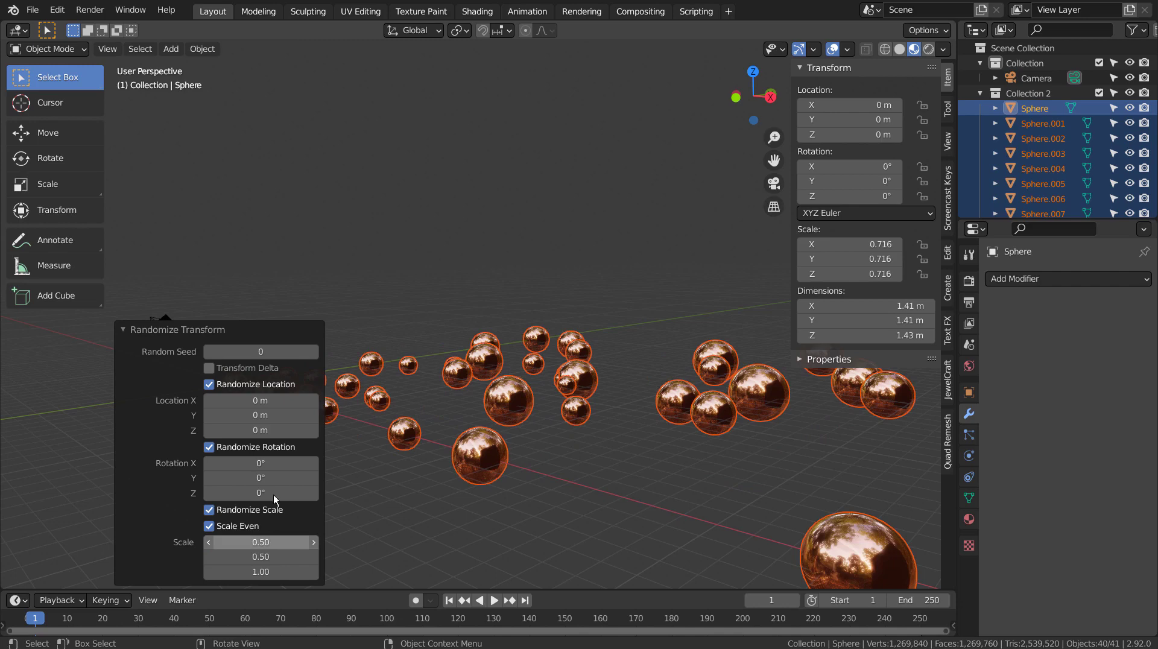
Set the random location offsets of the spheres to 0.15 m in X, 1 m in Y and 5 m in Z
{"action": "middle_click_drag", "start_coordinate": [433, 421], "coordinate": [509, 434]}
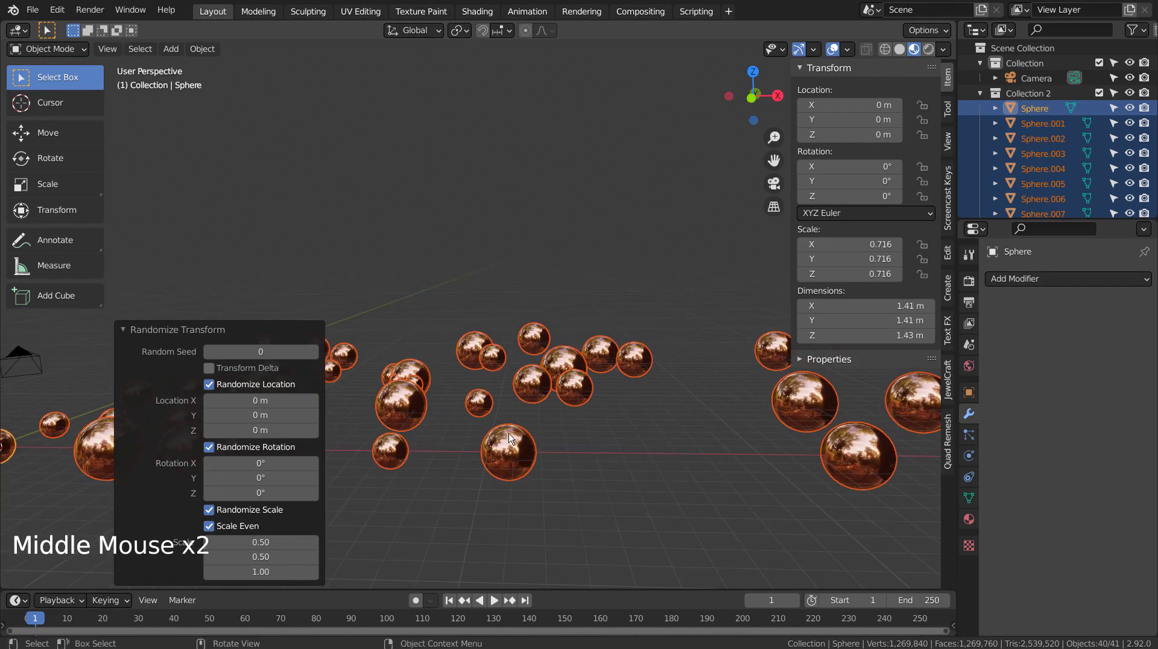
{"action": "left_click", "coordinate": [261, 430]}
{"action": "type", "text": "5"}
{"action": "key", "text": "Return"}
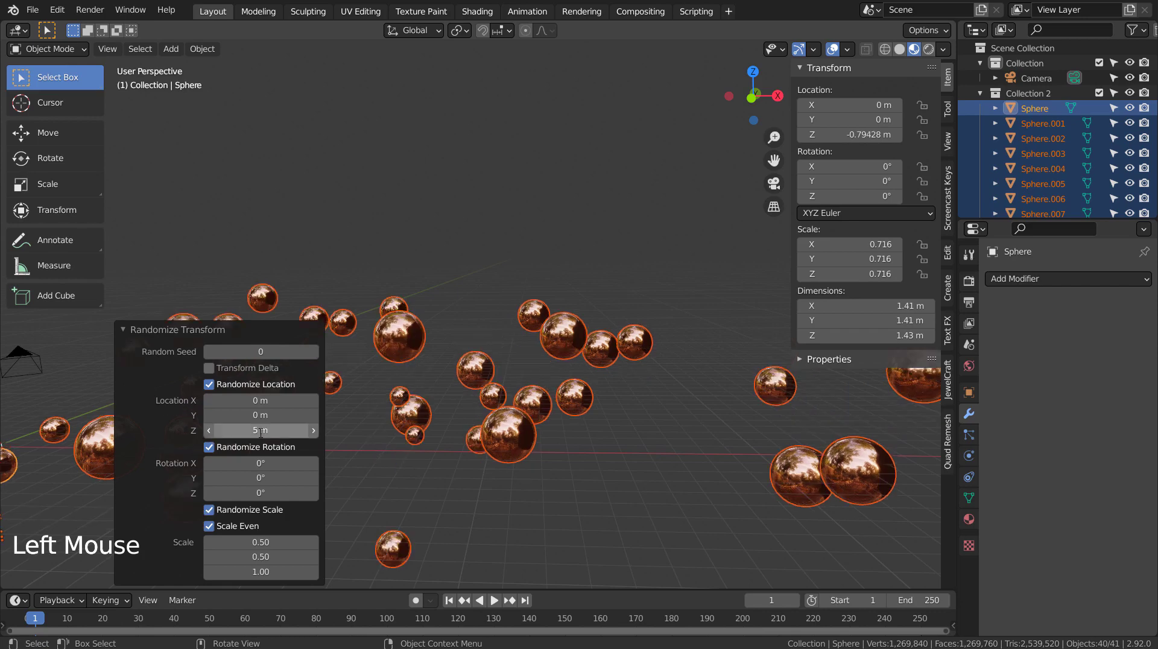
{"action": "middle_click_drag", "start_coordinate": [519, 475], "coordinate": [435, 472]}
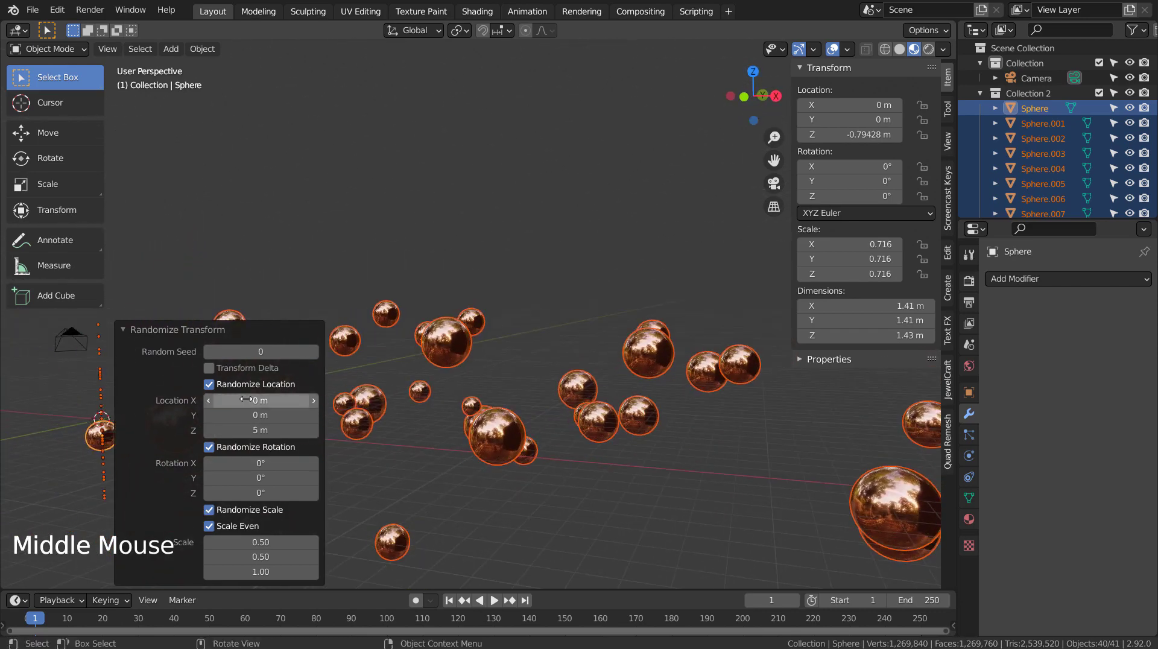
{"action": "left_click_drag", "start_coordinate": [246, 400], "coordinate": [277, 415]}
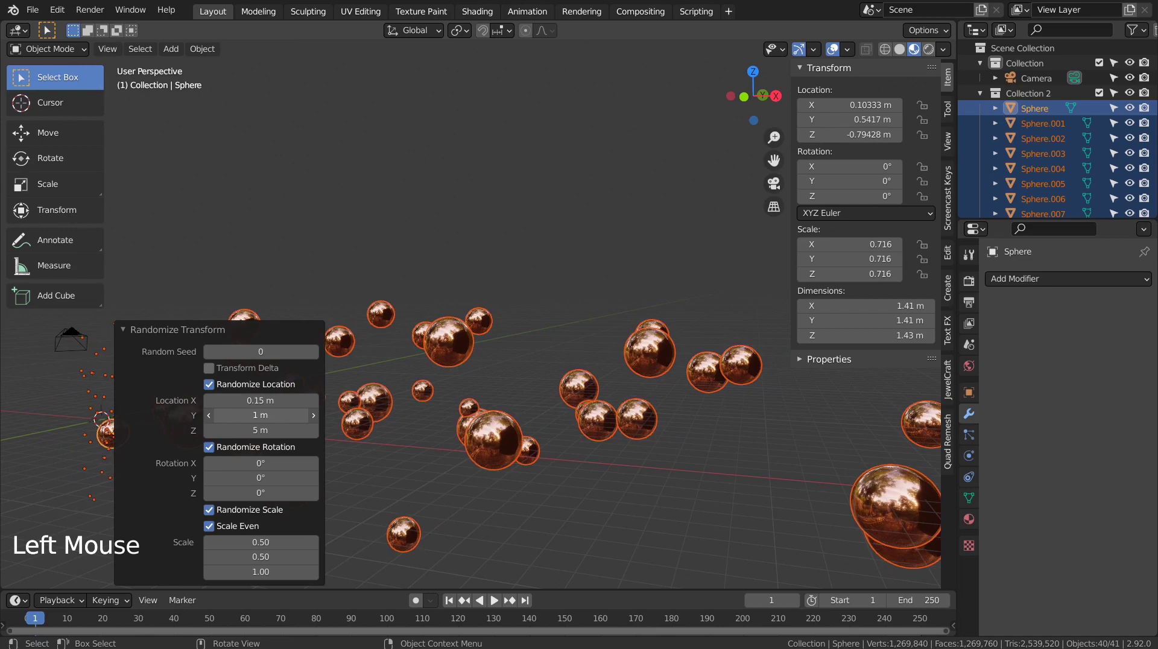
Set the random seed to 3 and deselect all the spheres
{"action": "mouse_move", "coordinate": [256, 352]}
{"action": "left_mouse_down"}
{"action": "mouse_move", "coordinate": [277, 352]}
{"action": "mouse_move", "coordinate": [260, 351]}
{"action": "left_mouse_up"}
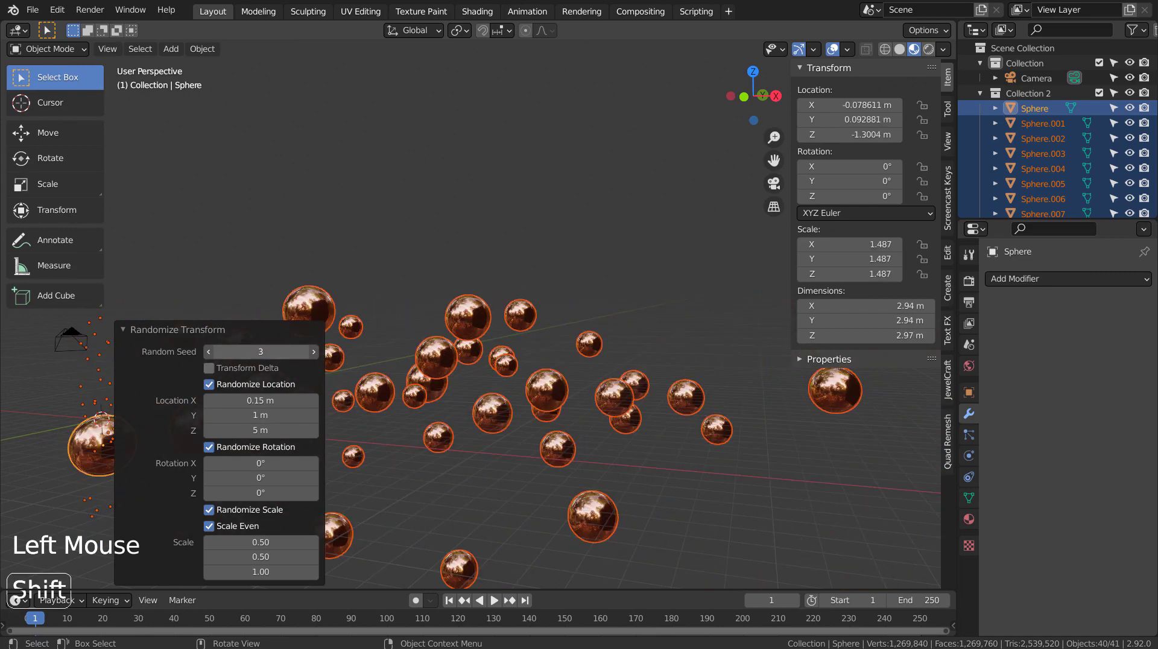
{"action": "mouse_move", "coordinate": [492, 409]}
{"action": "middle_mouse_down"}
{"action": "mouse_move", "coordinate": [585, 418]}
{"action": "mouse_move", "coordinate": [573, 439]}
{"action": "mouse_move", "coordinate": [429, 414]}
{"action": "mouse_move", "coordinate": [490, 388]}
{"action": "middle_mouse_up"}
{"action": "middle_click_drag", "start_coordinate": [594, 404], "coordinate": [649, 392], "text": "shift"}
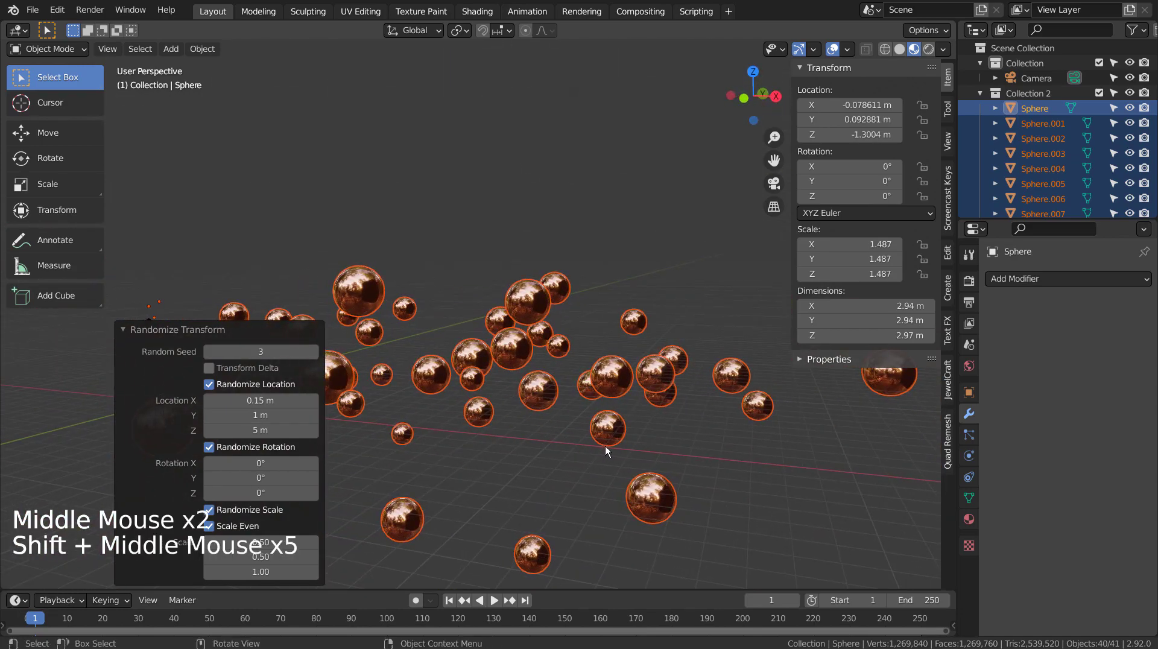
{"action": "middle_click_drag", "start_coordinate": [605, 446], "coordinate": [552, 429]}
{"action": "left_click", "coordinate": [482, 440]}
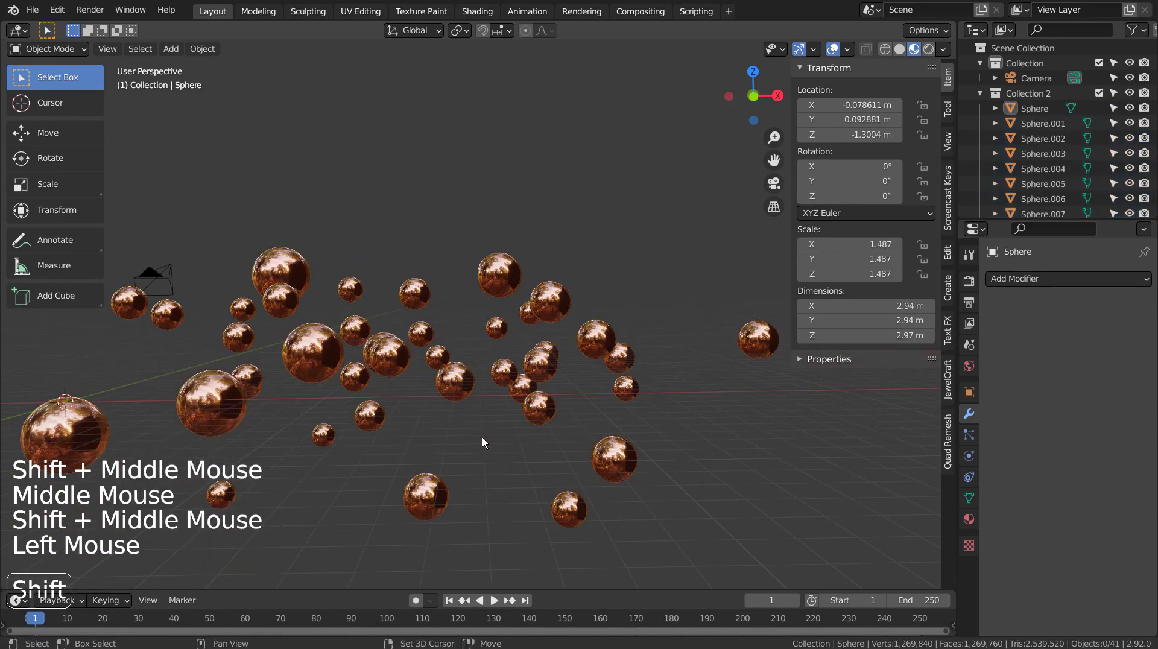
Add a mesh plane at the origin and scale it up to about 12.7 m across
{"action": "key", "text": "shift+a"}
{"action": "mouse_move", "coordinate": [472, 346]}
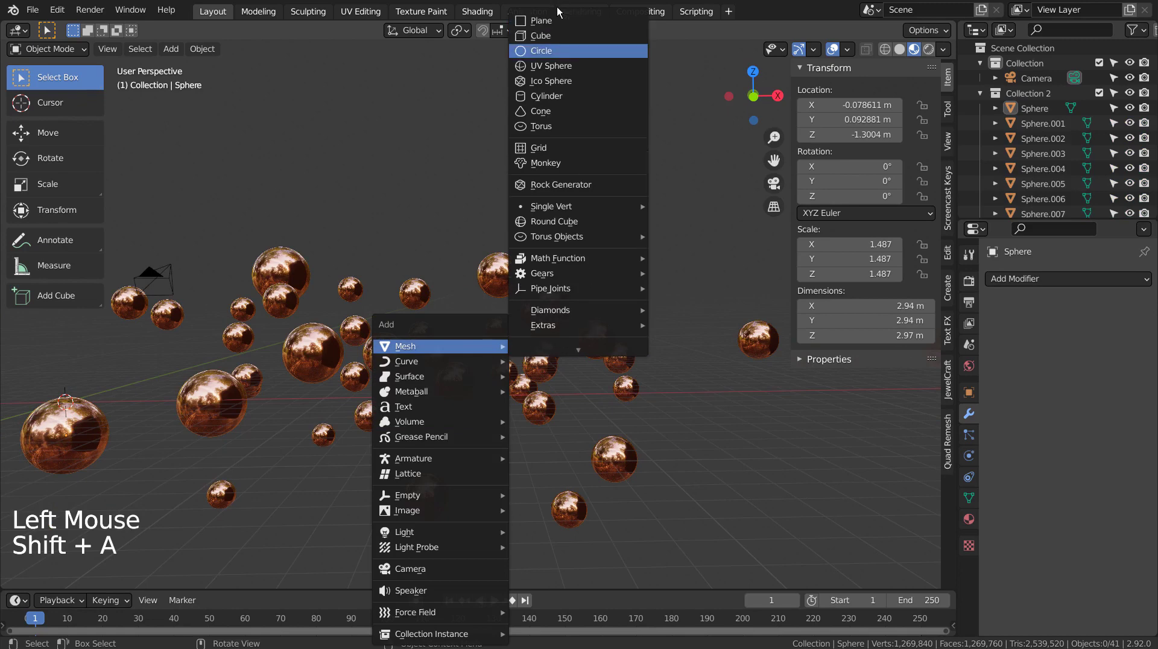
{"action": "left_click", "coordinate": [541, 21]}
{"action": "key", "text": "s"}
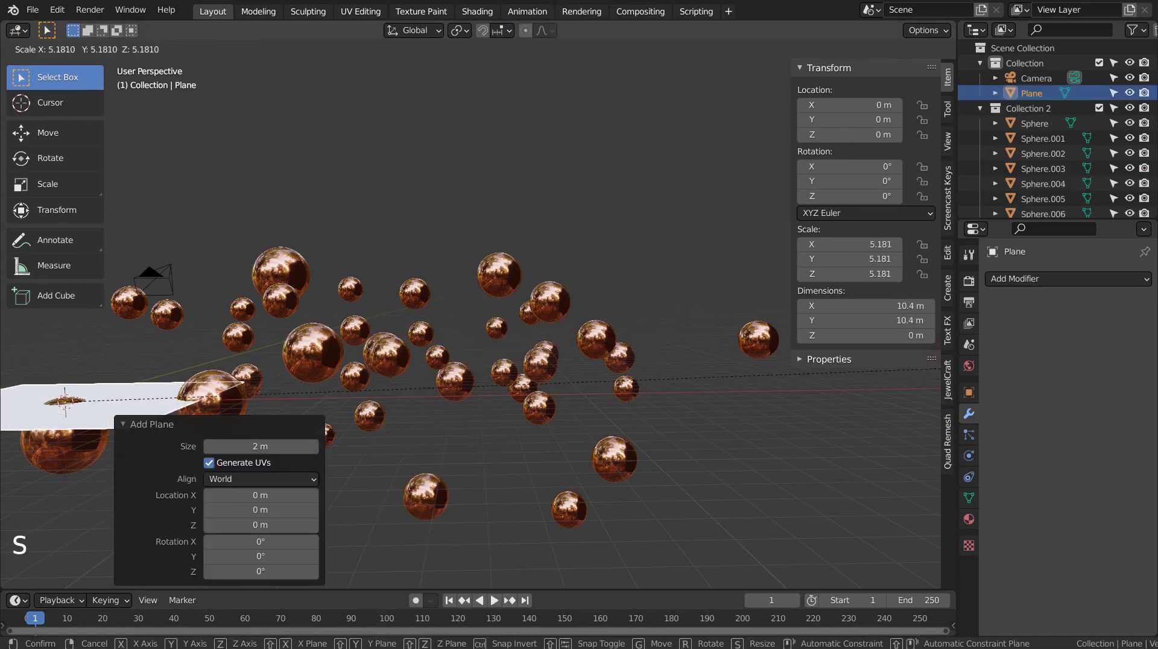
{"action": "left_click", "coordinate": [379, 254]}
In top view, scale the plane to about 64.4 m and move it to about X 19.9 m, Y 10.8 m around the spheres
{"action": "key", "text": "KP_7"}
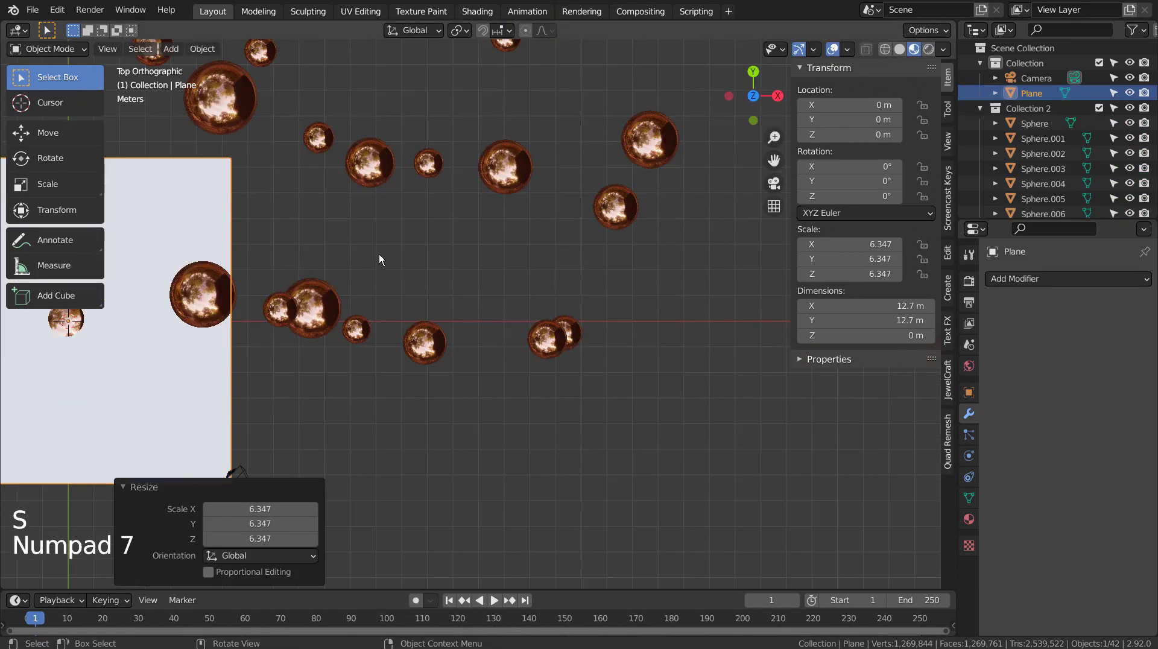
{"action": "scroll", "coordinate": [379, 259], "scroll_direction": "down", "scroll_amount": 5}
{"action": "scroll", "coordinate": [404, 291], "scroll_direction": "down", "scroll_amount": 5}
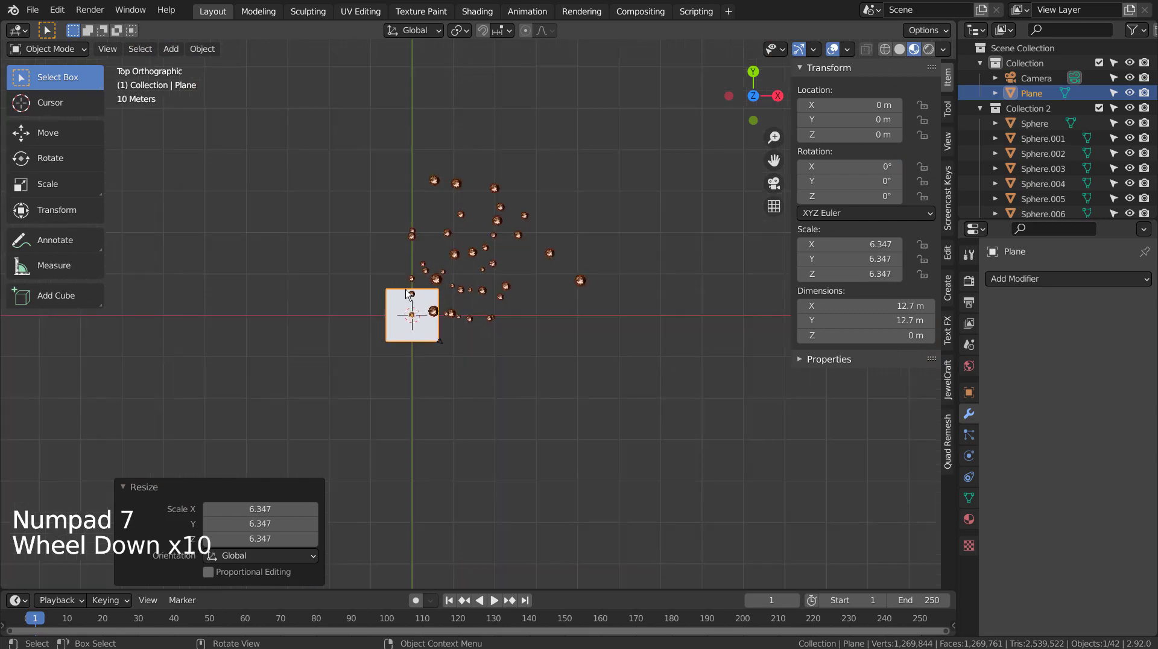
{"action": "key", "text": "s"}
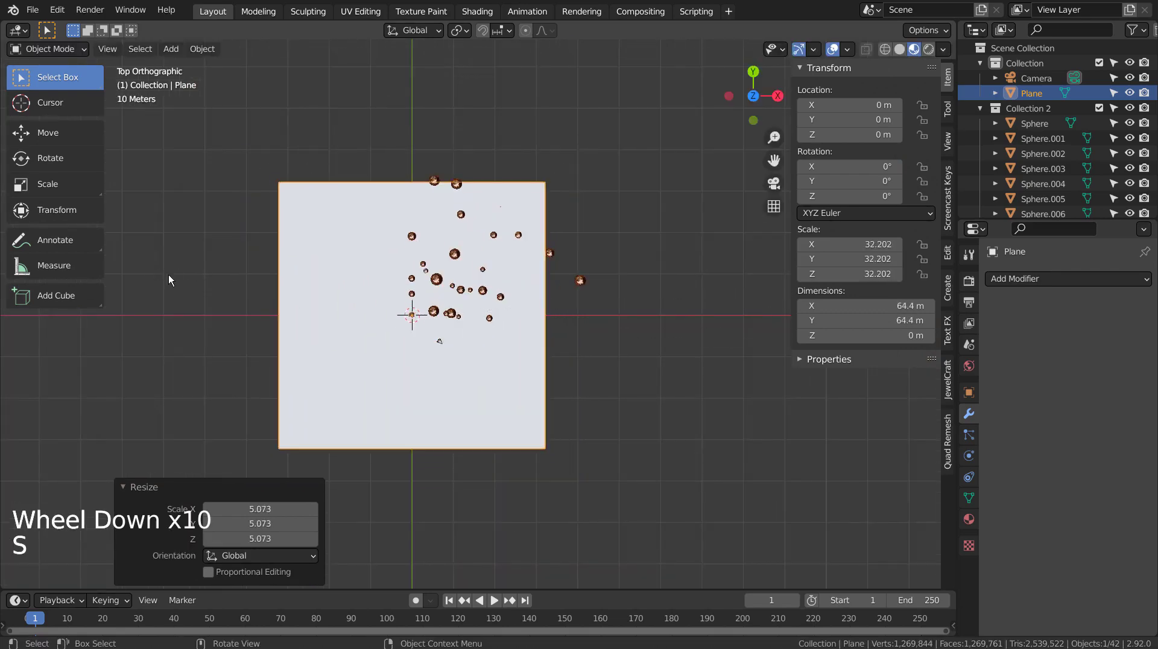
{"action": "key", "text": "g"}
{"action": "left_click", "coordinate": [254, 236]}
In side view, lower the plane along Z to about -6.84 m, beneath the spheres
{"action": "key", "text": "KP_3"}
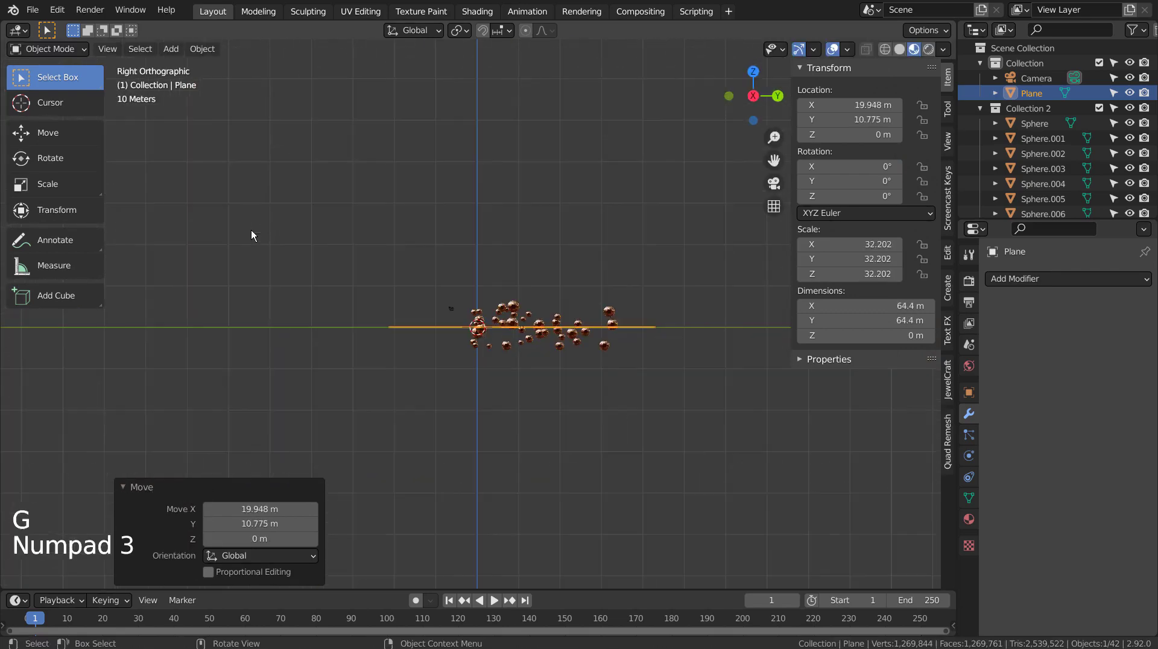
{"action": "key", "text": "g"}
{"action": "key", "text": "z"}
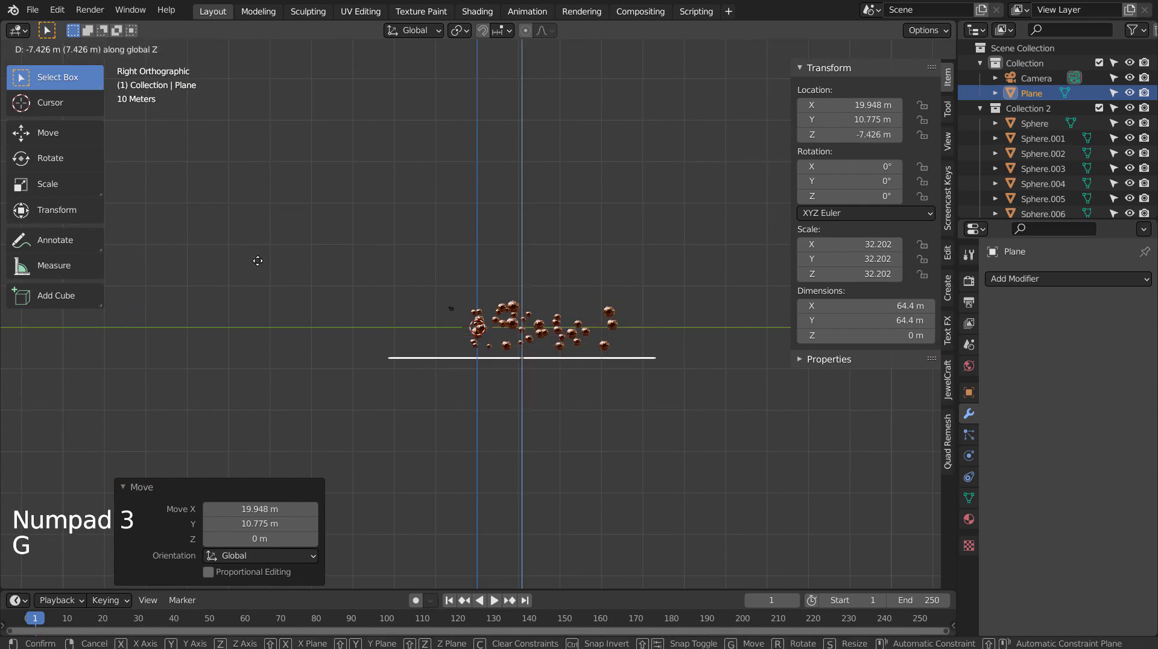
{"action": "left_click", "coordinate": [299, 279]}
In Edit Mode, extrude the plane's far Y edge upward about 41.4 m along Z to form a back wall
{"action": "key", "text": "Tab"}
{"action": "middle_click_drag", "start_coordinate": [678, 362], "coordinate": [741, 421]}
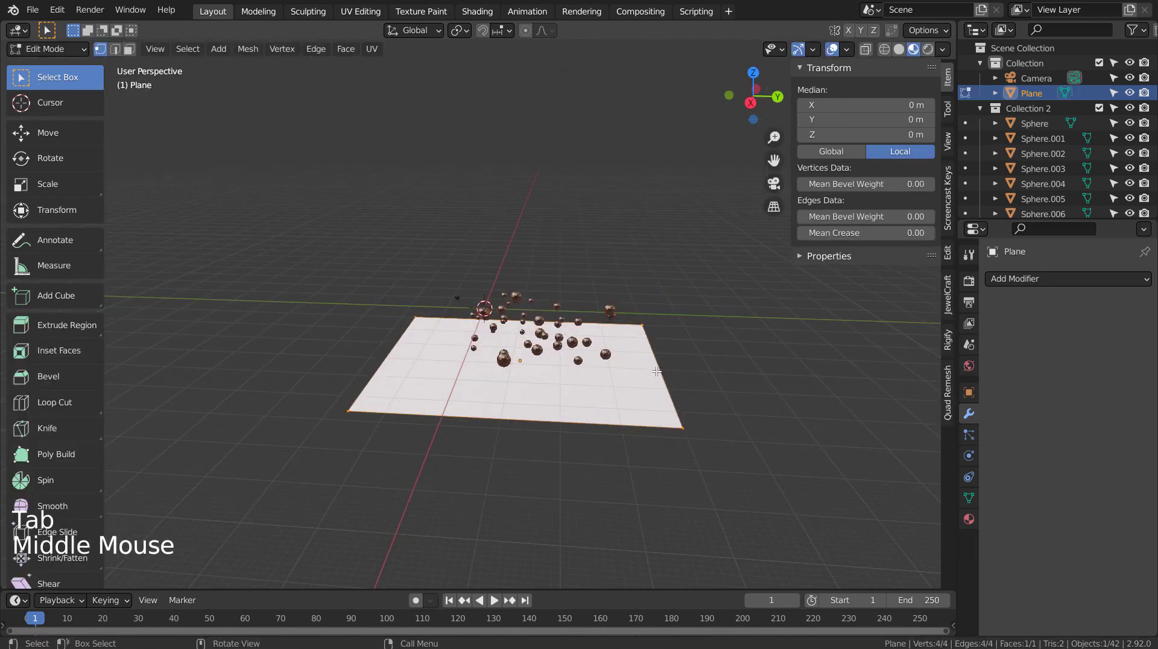
{"action": "key", "text": "2"}
{"action": "left_click", "coordinate": [741, 421]}
{"action": "key", "text": "g"}
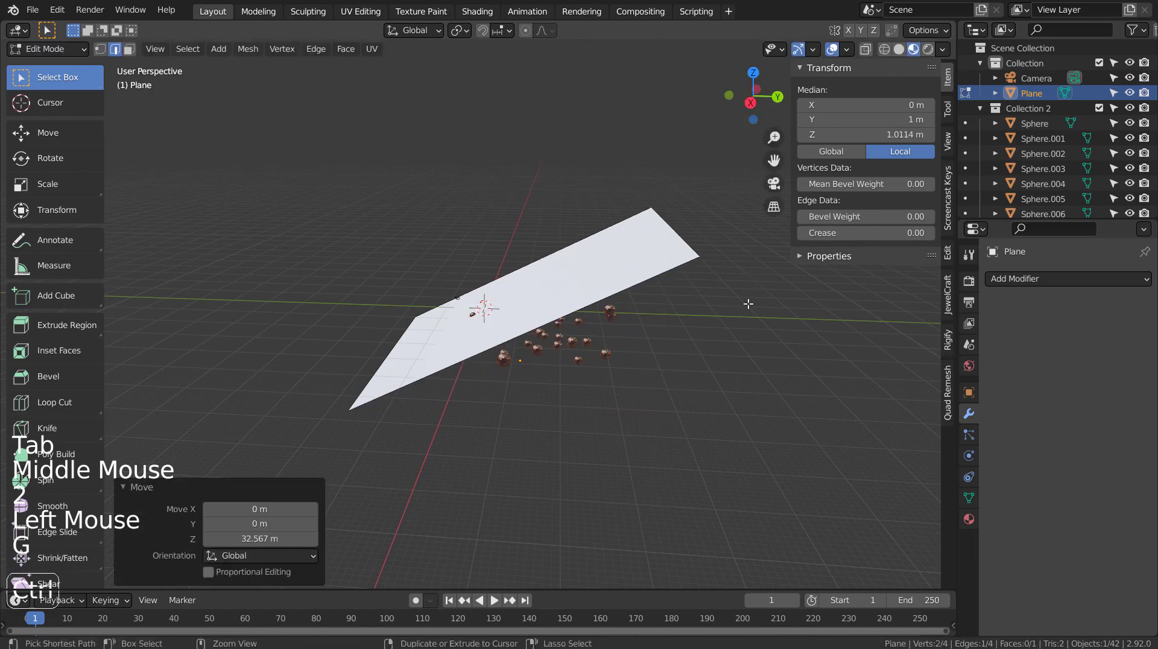
{"action": "key", "text": "ctrl+z"}
{"action": "left_click", "coordinate": [672, 385]}
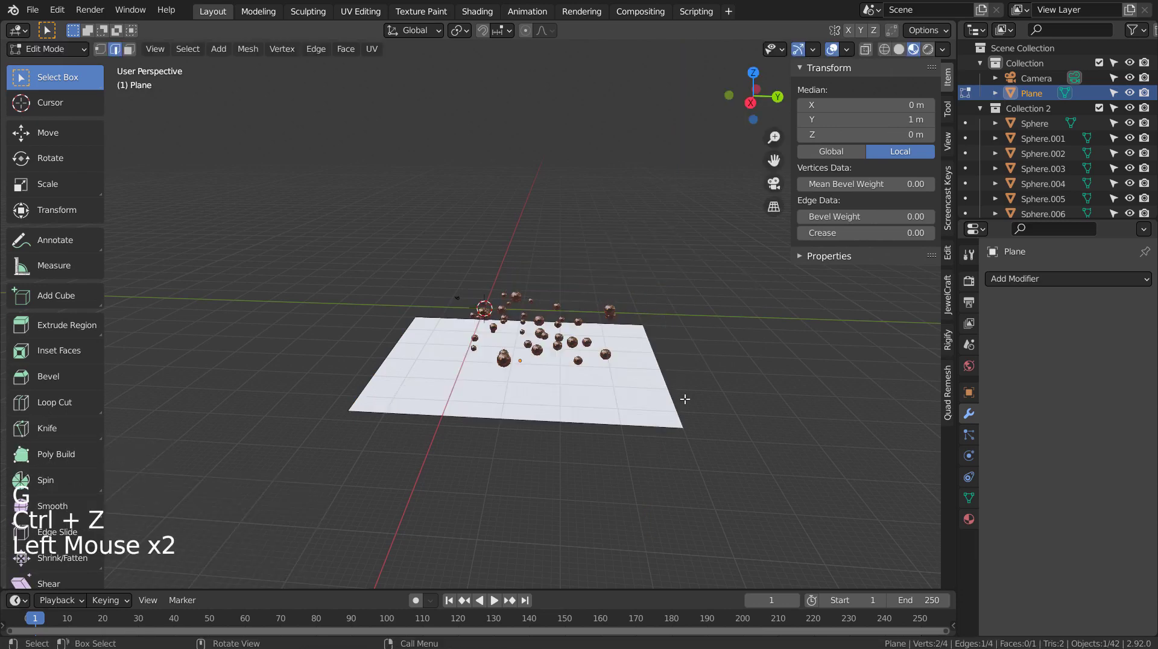
{"action": "key", "text": "e"}
{"action": "left_click", "coordinate": [706, 277]}
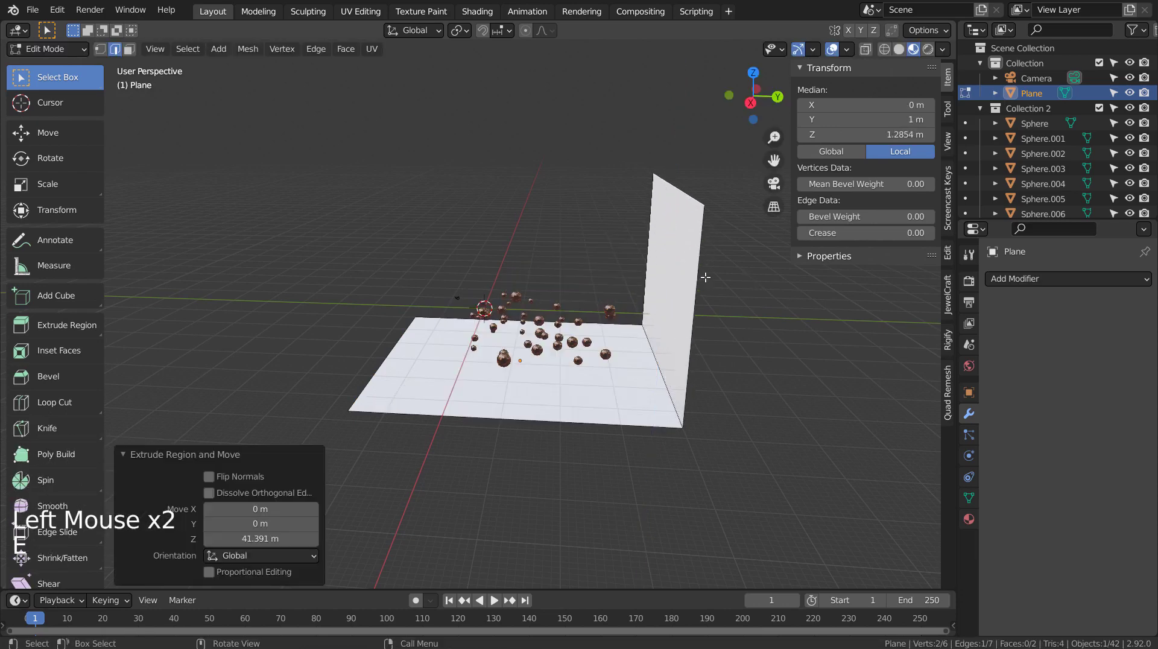
Bevel the edge between the floor and the back wall with 10 segments into a wide curve
{"action": "left_click", "coordinate": [678, 371]}
{"action": "key", "text": "ctrl+b"}
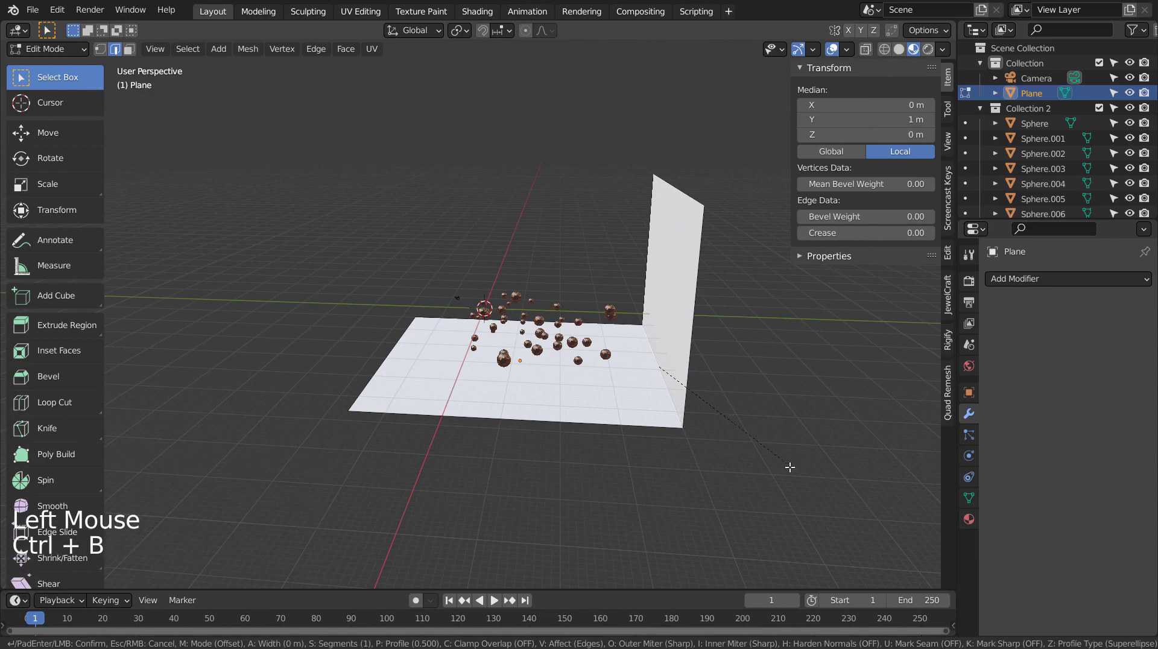
{"action": "scroll", "coordinate": [808, 486], "scroll_direction": "up", "scroll_amount": 9}
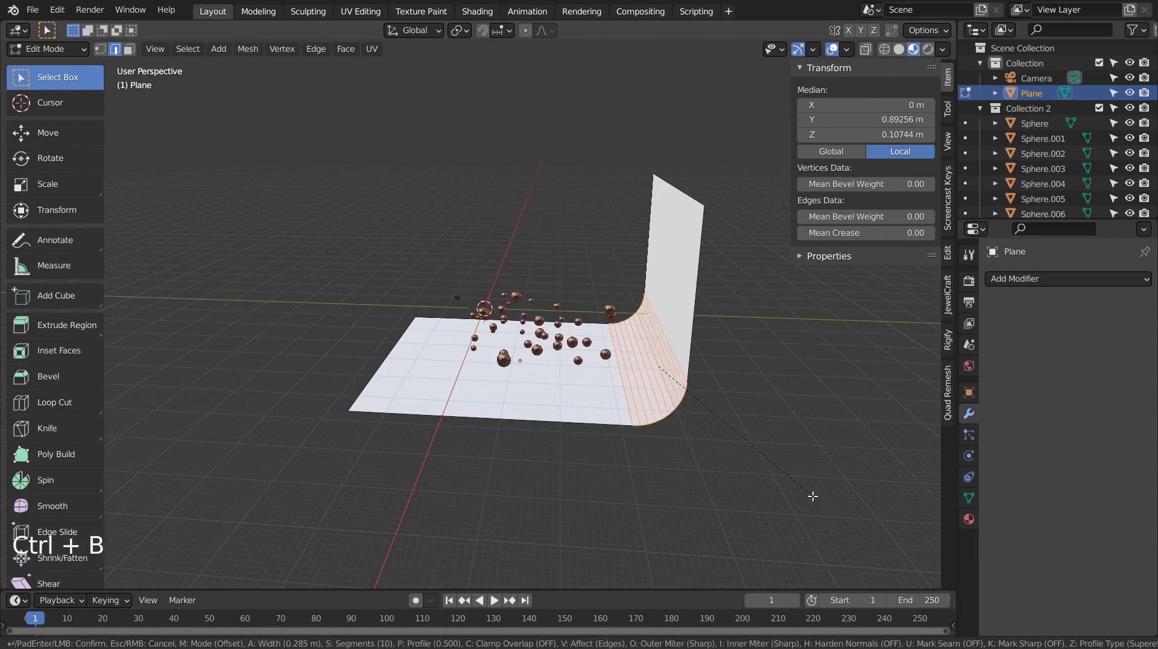
{"action": "left_click", "coordinate": [827, 513]}
Return to Object Mode and shade the curved backdrop smooth
{"action": "key", "text": "Tab"}
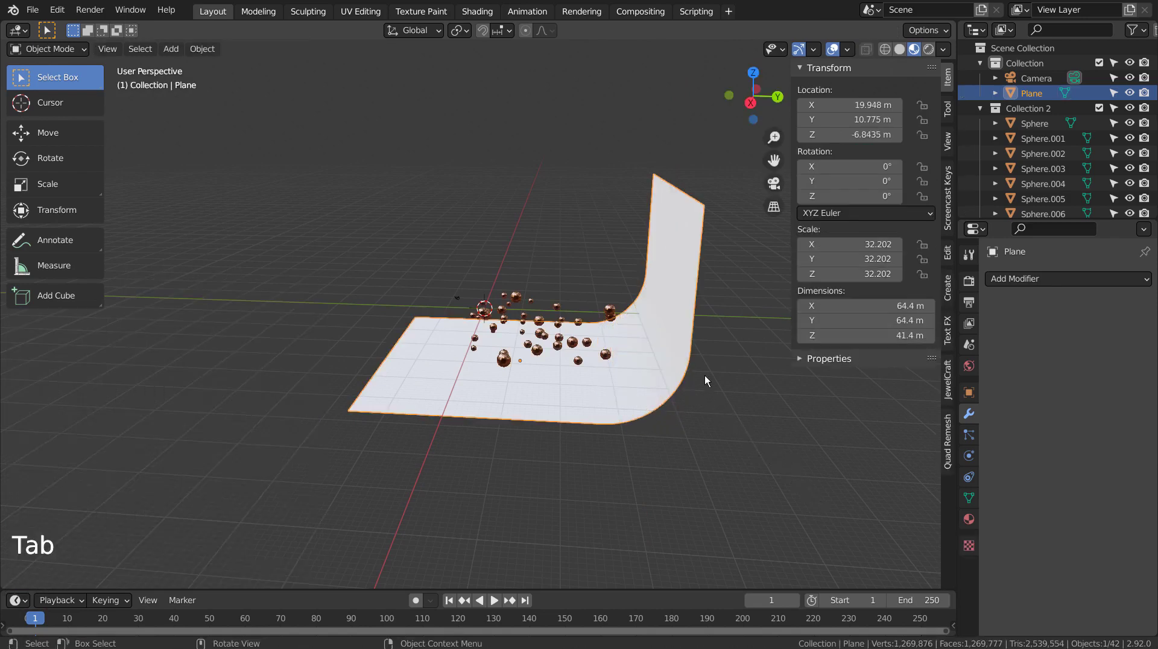
{"action": "right_click", "coordinate": [678, 291]}
{"action": "left_click", "coordinate": [678, 291]}
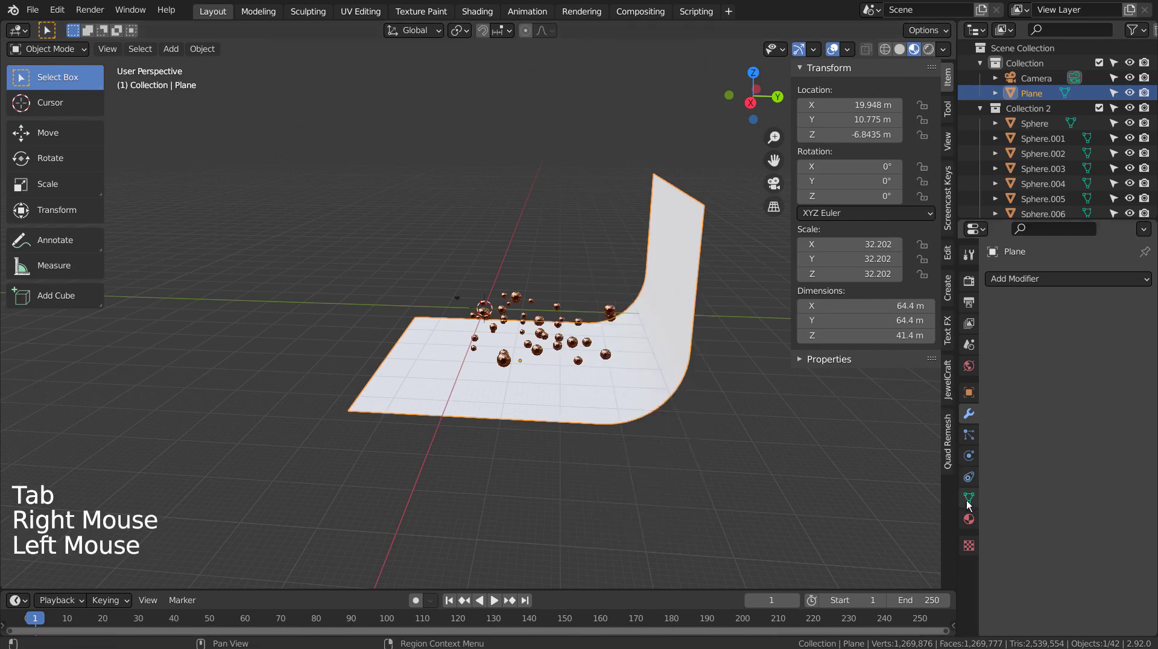
Assign the existing Material.001 to the backdrop plane and deselect it
{"action": "left_click", "coordinate": [969, 519]}
{"action": "left_click", "coordinate": [997, 326]}
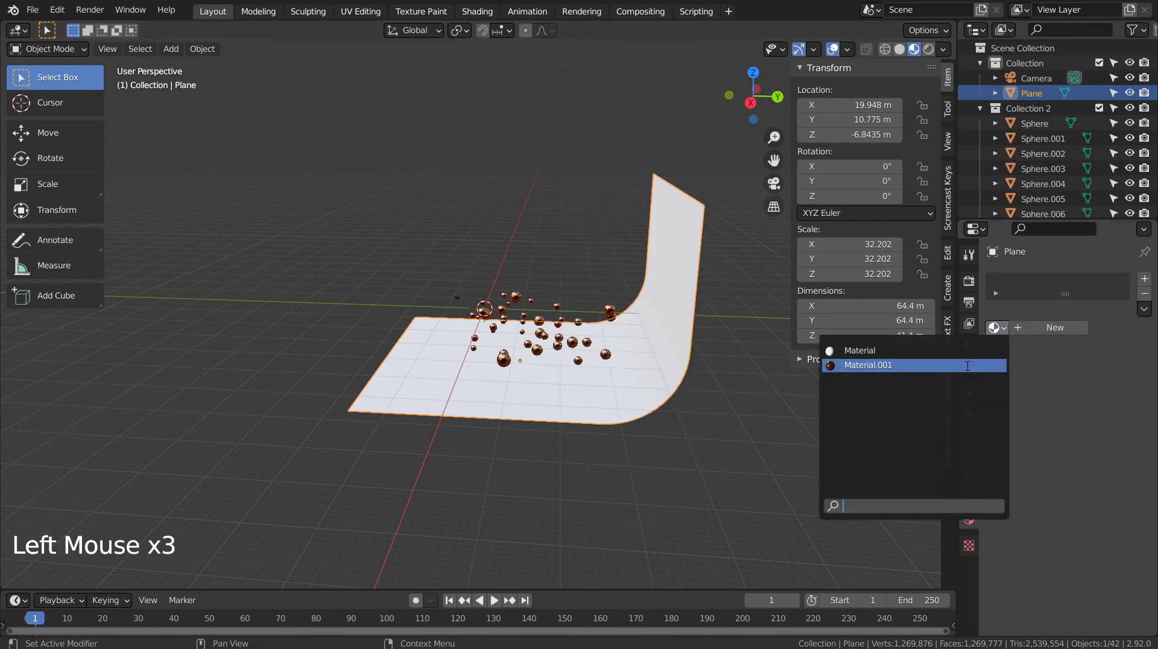
{"action": "left_click", "coordinate": [857, 365]}
{"action": "left_click", "coordinate": [423, 467]}
Examine the spheres and the reflective backdrop from the front and from several angles to find a suitable camera view
{"action": "middle_click_drag", "start_coordinate": [423, 467], "coordinate": [596, 452]}
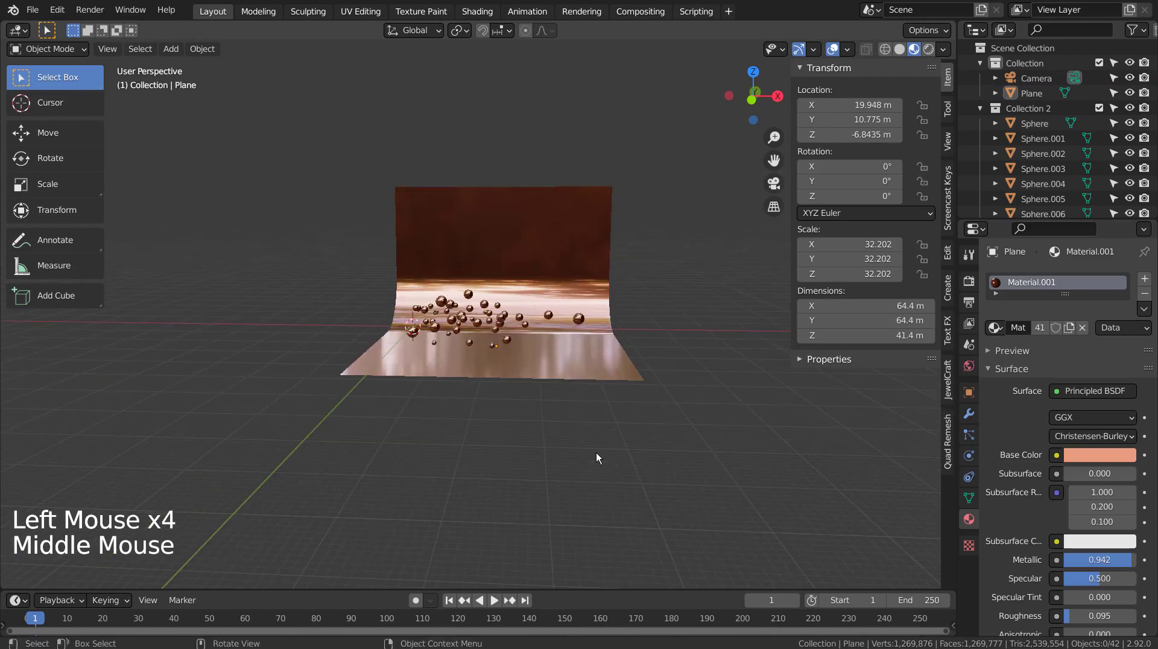
{"action": "key", "text": "KP_Decimal"}
{"action": "key", "text": "KP_0"}
{"action": "key", "text": "KP_1"}
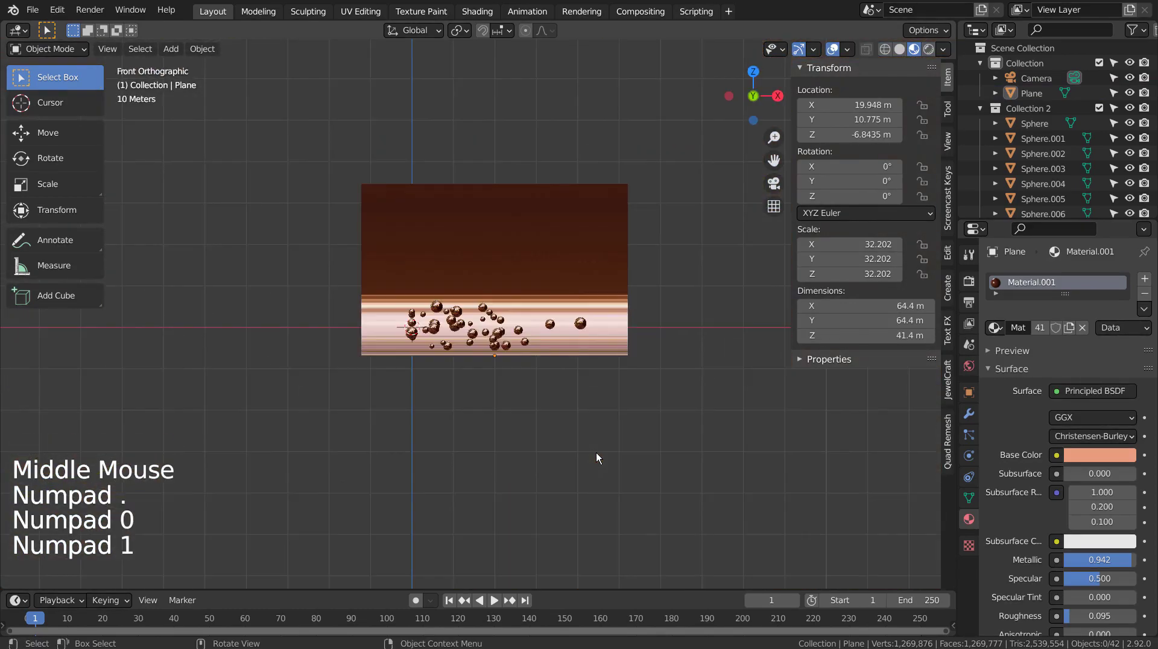
{"action": "scroll", "coordinate": [598, 451], "scroll_direction": "up", "scroll_amount": 5}
{"action": "scroll", "coordinate": [600, 452], "scroll_direction": "up", "scroll_amount": 4}
{"action": "key", "text": "Up"}
{"action": "key", "text": "Down"}
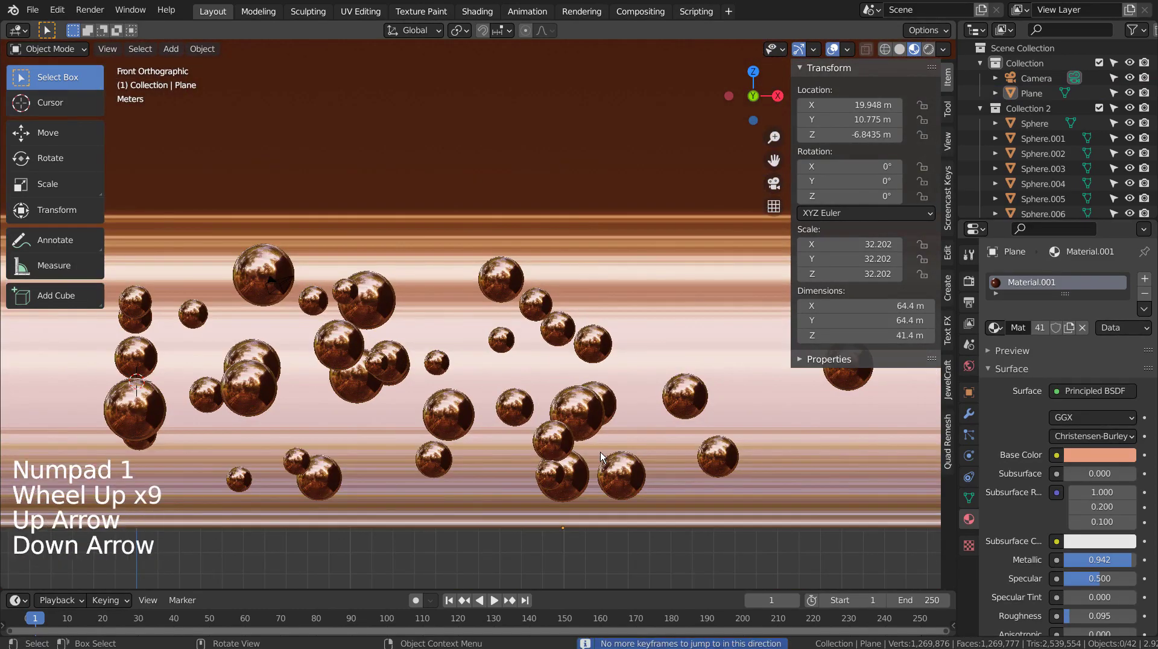
{"action": "left_click", "coordinate": [642, 450]}
{"action": "key", "text": "KP_2"}
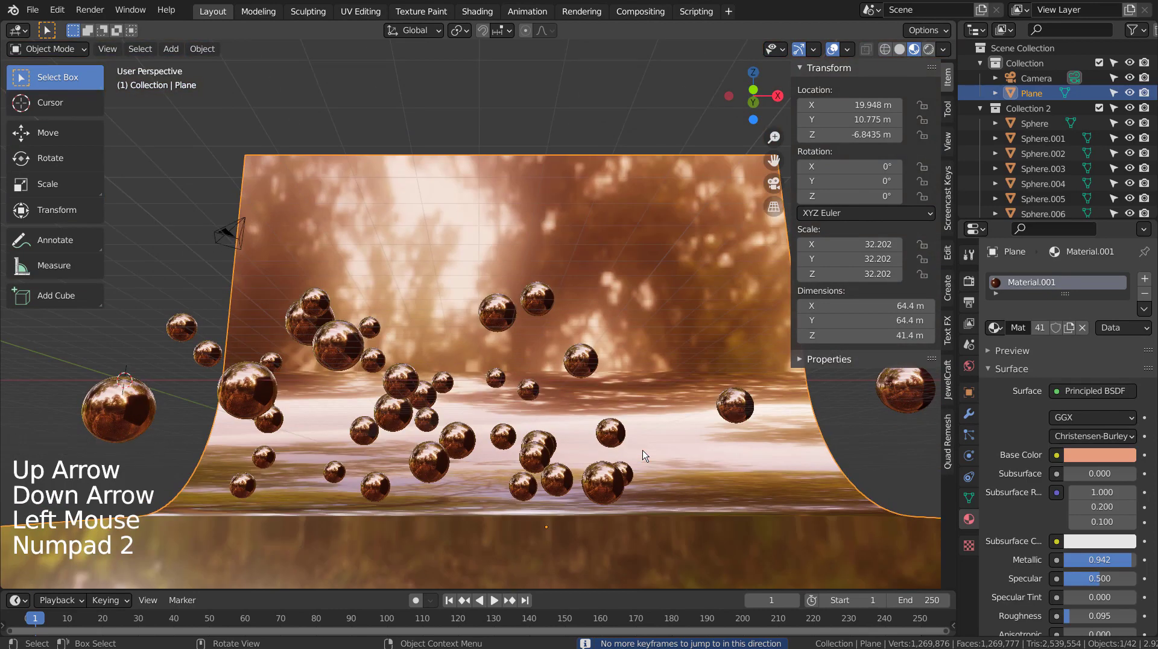
{"action": "key", "text": "KP_8"}
{"action": "key", "text": "KP_8"}
{"action": "key", "text": "KP_8"}
{"action": "middle_click_drag", "start_coordinate": [643, 450], "coordinate": [492, 408], "text": "shift"}
{"action": "middle_click_drag", "start_coordinate": [492, 408], "coordinate": [668, 398], "text": "shift"}
{"action": "middle_click_drag", "start_coordinate": [605, 430], "coordinate": [580, 417]}
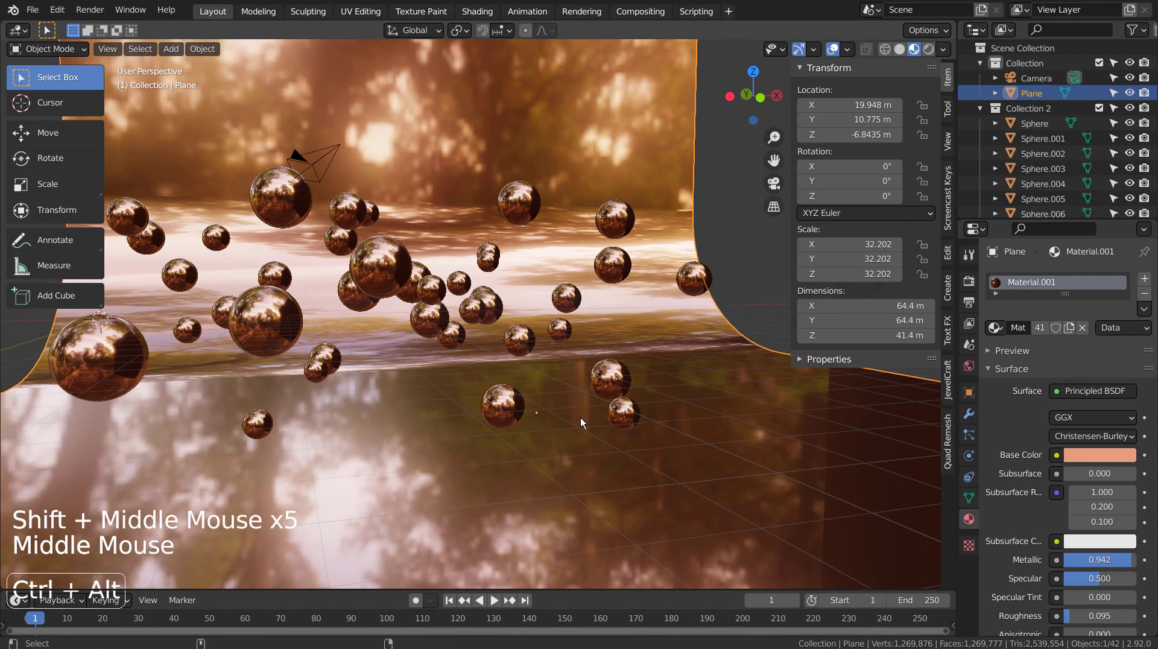
Align the camera to the current view of the spheres and start walk navigation to adjust its framing
{"action": "key", "text": "ctrl+alt+KP_0"}
{"action": "key", "text": "shift+grave"}
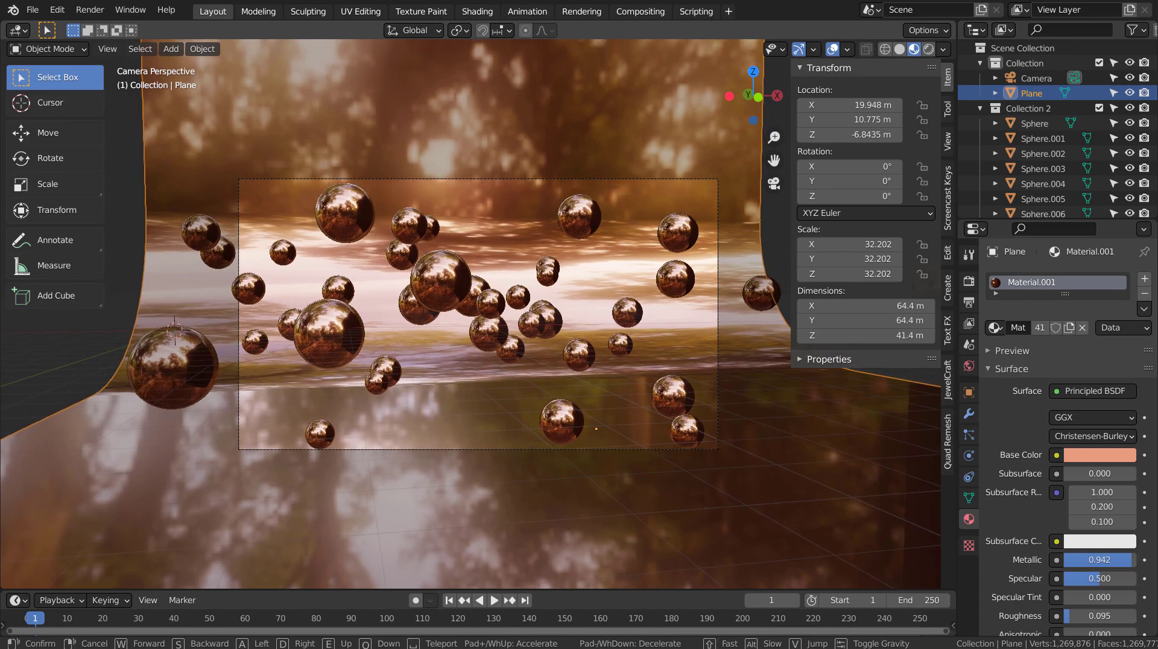
Select Sphere.002 near the middle of the frame and move it in top view about -1.5 m in X and -6.5 m in Y
{"action": "left_click", "coordinate": [455, 299]}
{"action": "key", "text": "KP_7"}
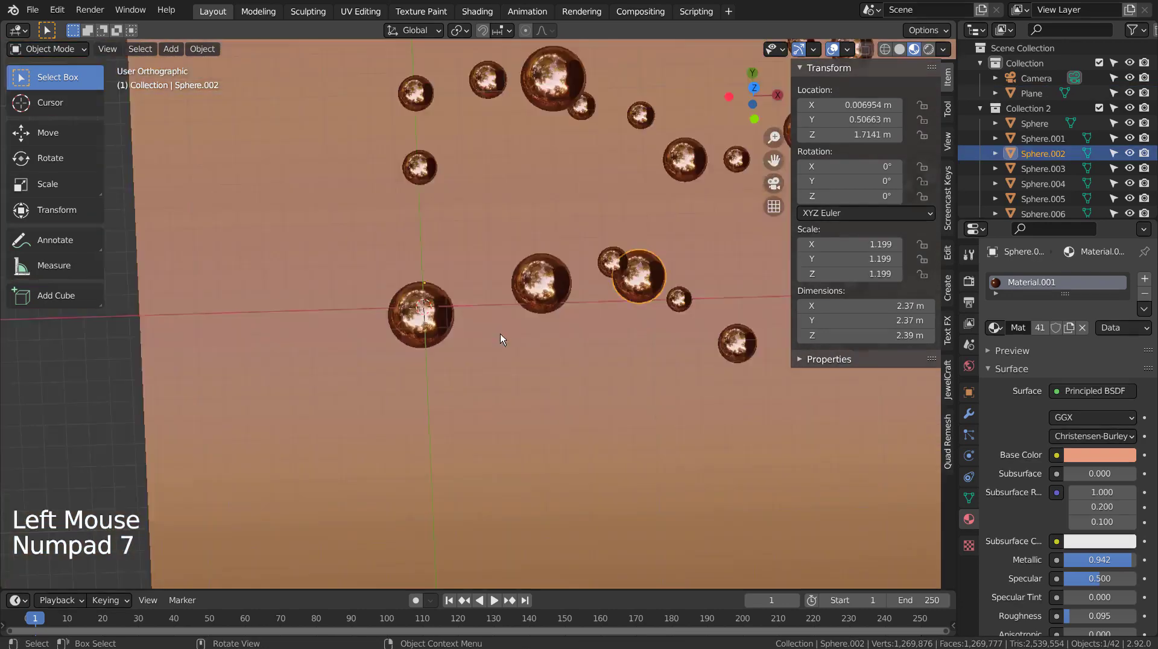
{"action": "scroll", "coordinate": [547, 350], "scroll_direction": "down", "scroll_amount": 5}
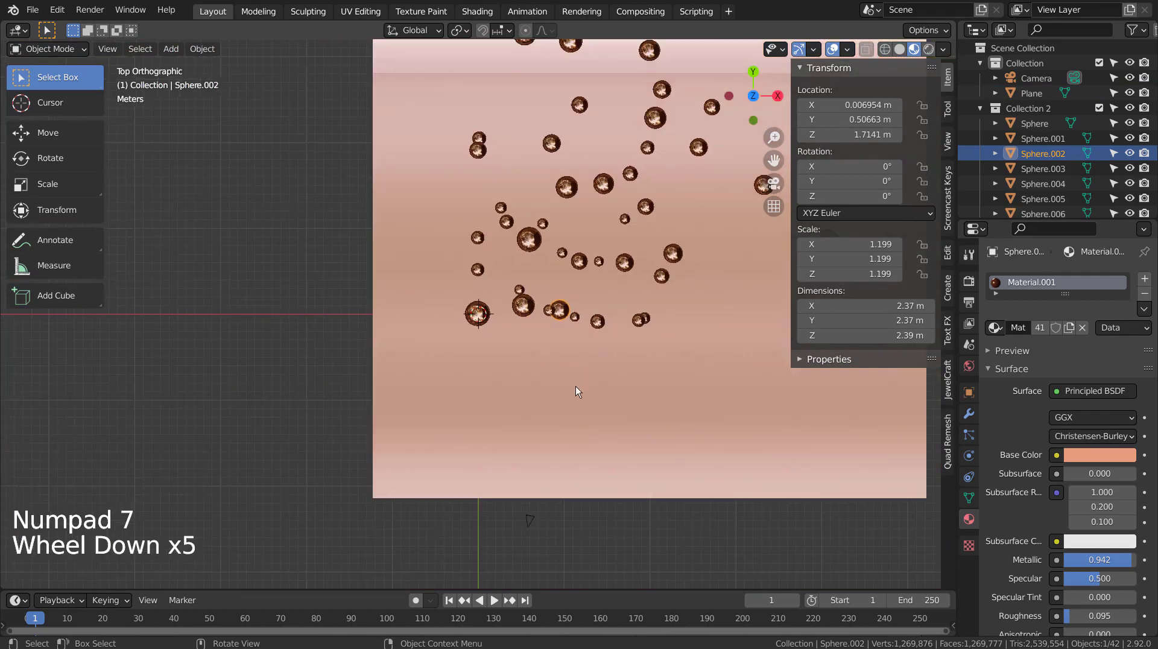
{"action": "middle_click_drag", "start_coordinate": [576, 386], "coordinate": [519, 378], "text": "shift"}
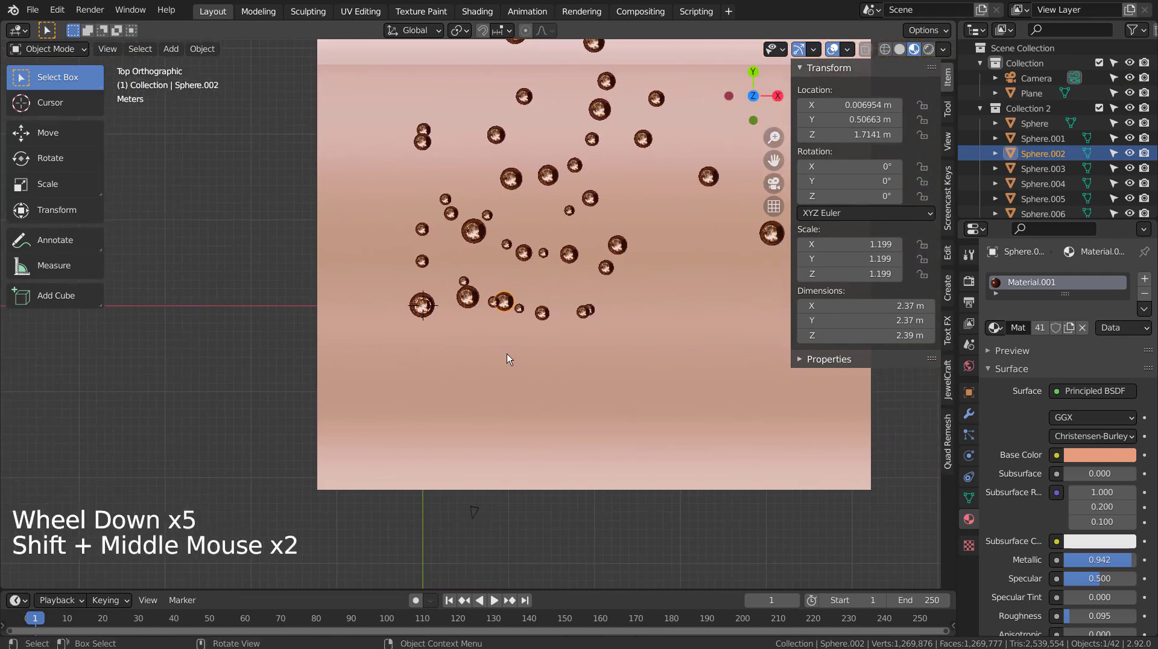
{"action": "key", "text": "g"}
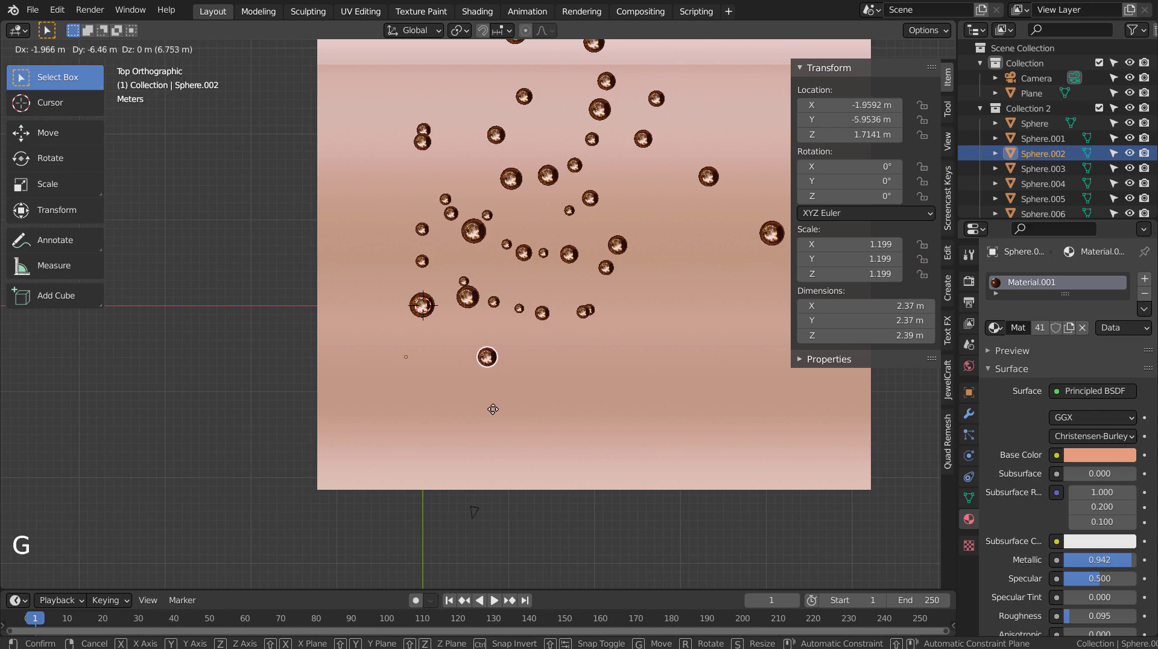
{"action": "left_click", "coordinate": [497, 409]}
Enlarge Sphere.002 to a scale of about 2.53 and move it about -11 m in X and -0.5 m in Y
{"action": "key", "text": "s"}
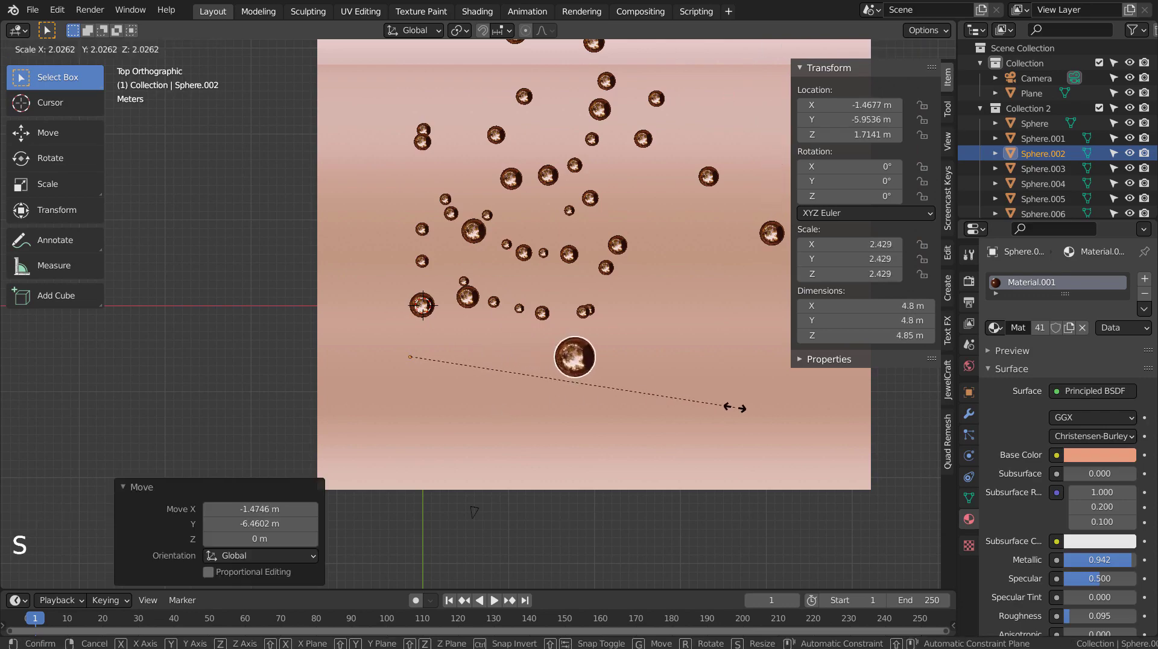
{"action": "left_click", "coordinate": [739, 407]}
{"action": "key", "text": "g"}
{"action": "left_click", "coordinate": [632, 415]}
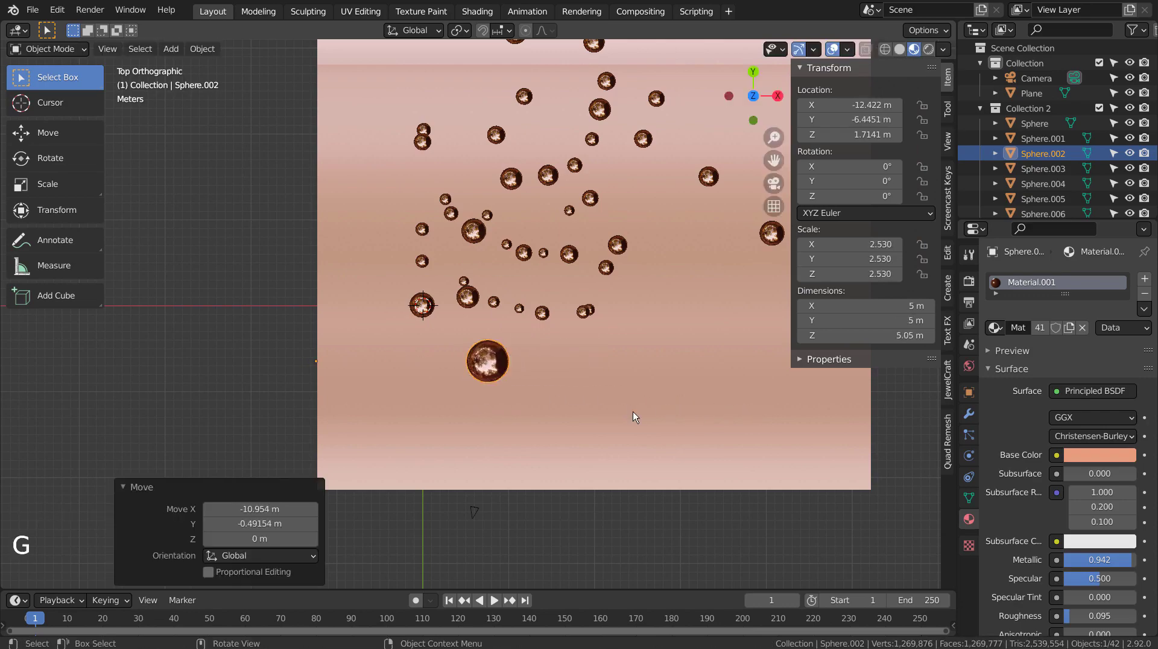
In camera view, shrink Sphere.002 to a scale of about 1.79 and move it to the middle of the frame
{"action": "key", "text": "KP_0"}
{"action": "key", "text": "g"}
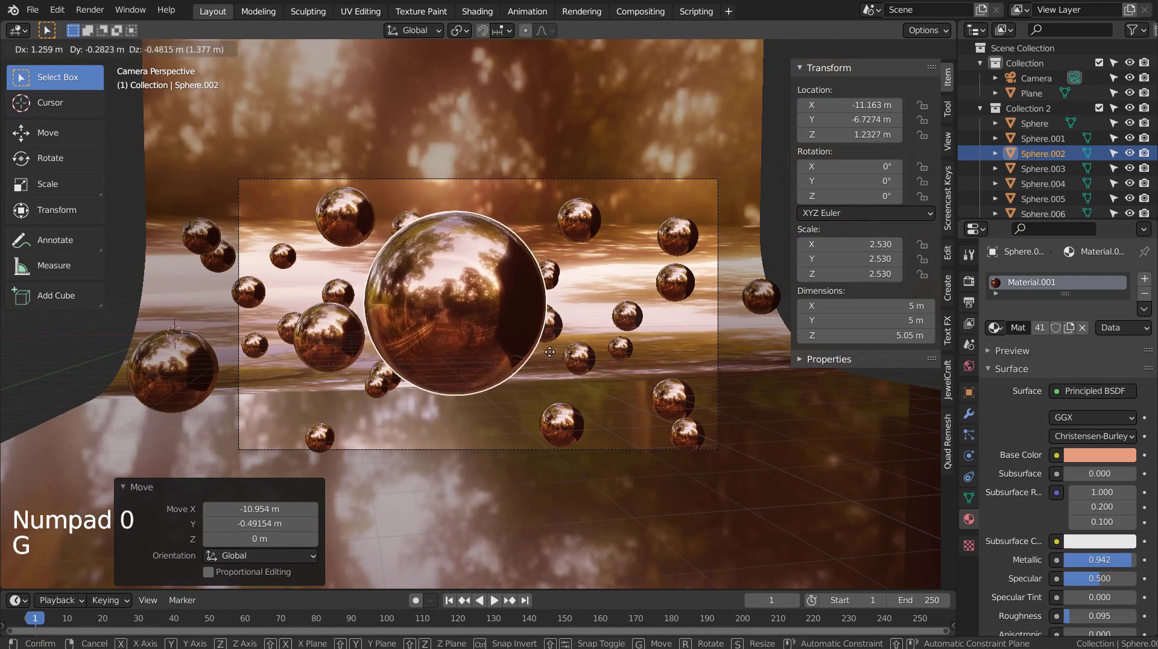
{"action": "left_click", "coordinate": [541, 353]}
{"action": "key", "text": "s"}
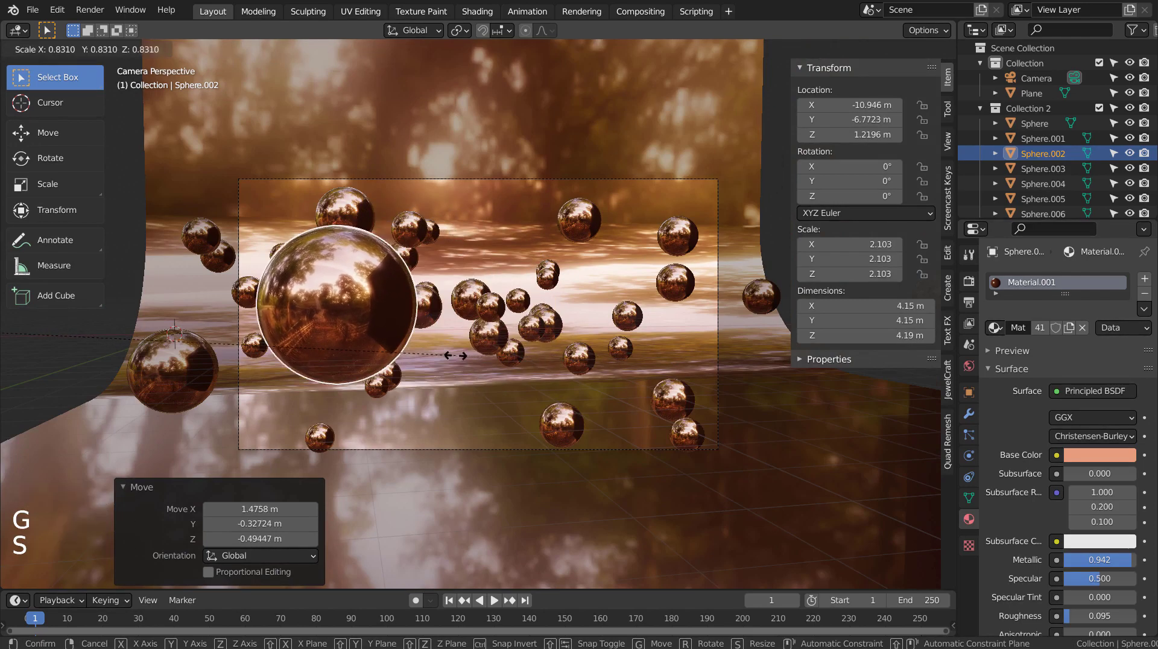
{"action": "left_click", "coordinate": [438, 348]}
{"action": "key", "text": "g"}
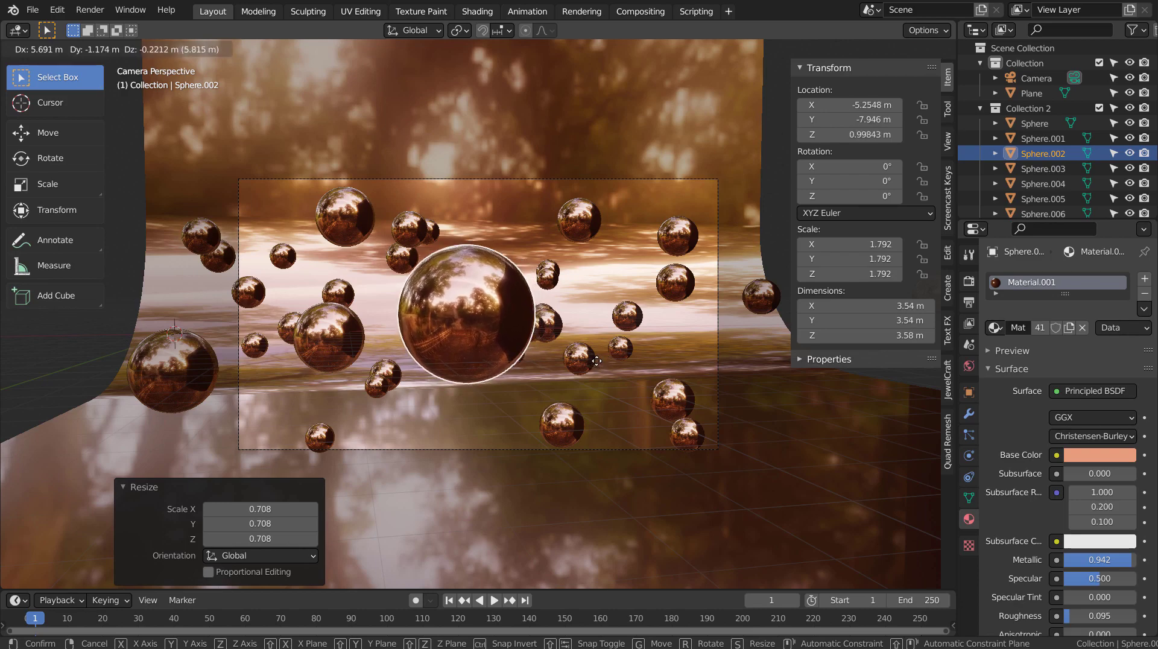
{"action": "left_click", "coordinate": [596, 360]}
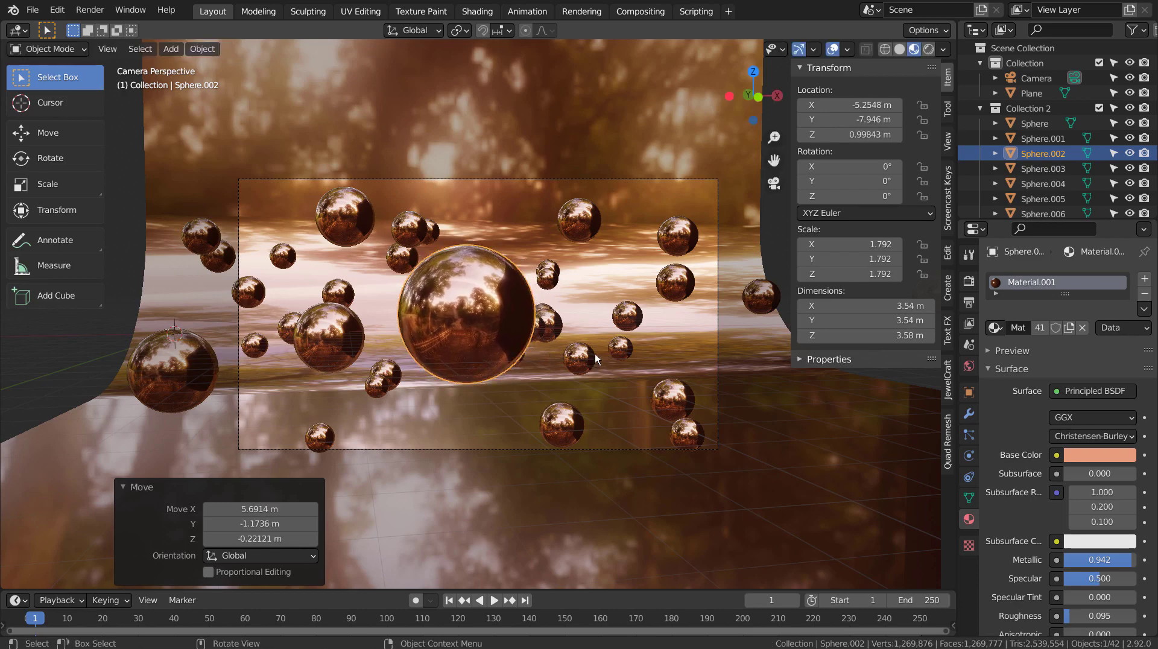
Try to snap the 3D cursor to the enlarged sphere
{"action": "middle_click_drag", "start_coordinate": [594, 353], "coordinate": [501, 367]}
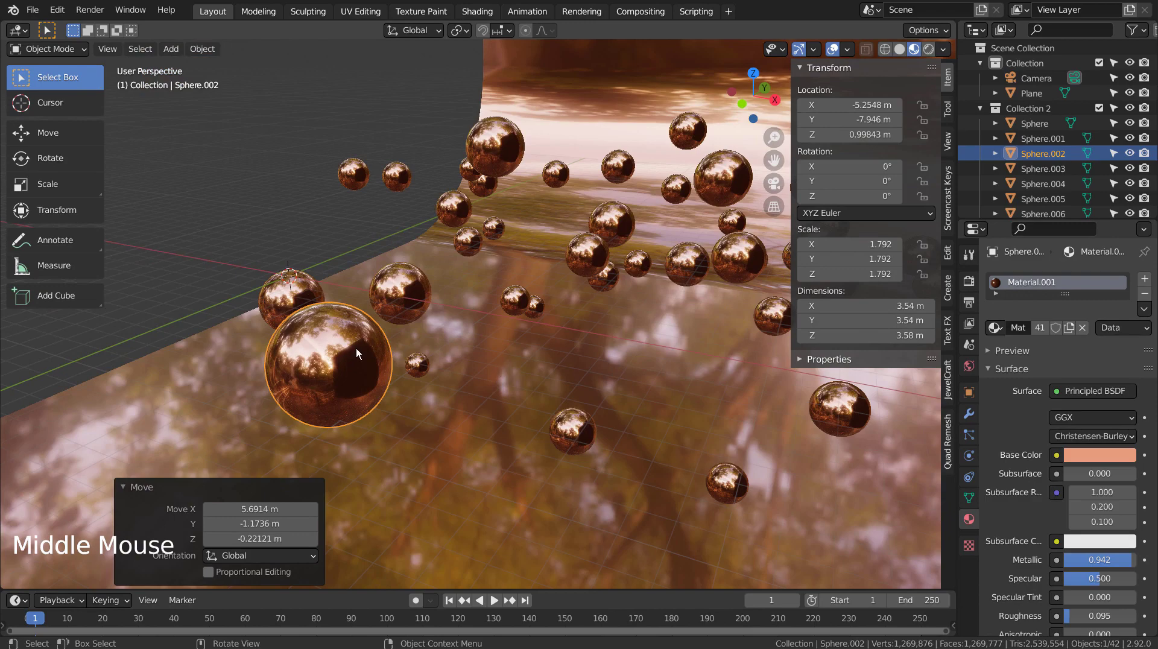
{"action": "key", "text": "shift+s"}
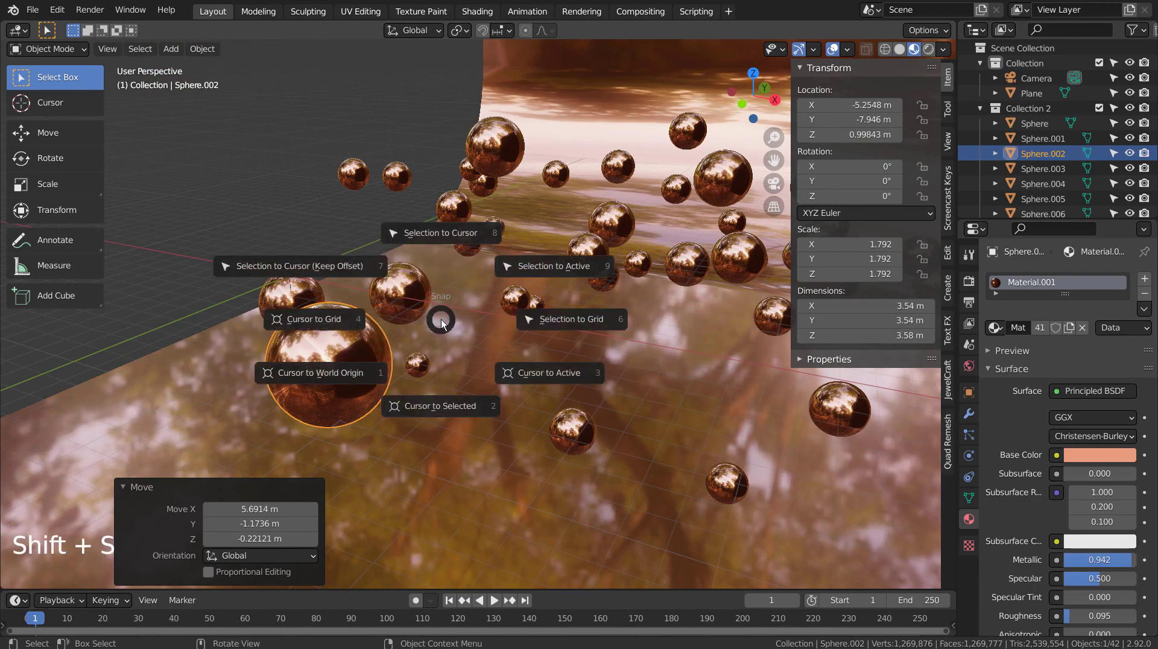
{"action": "left_click", "coordinate": [440, 405]}
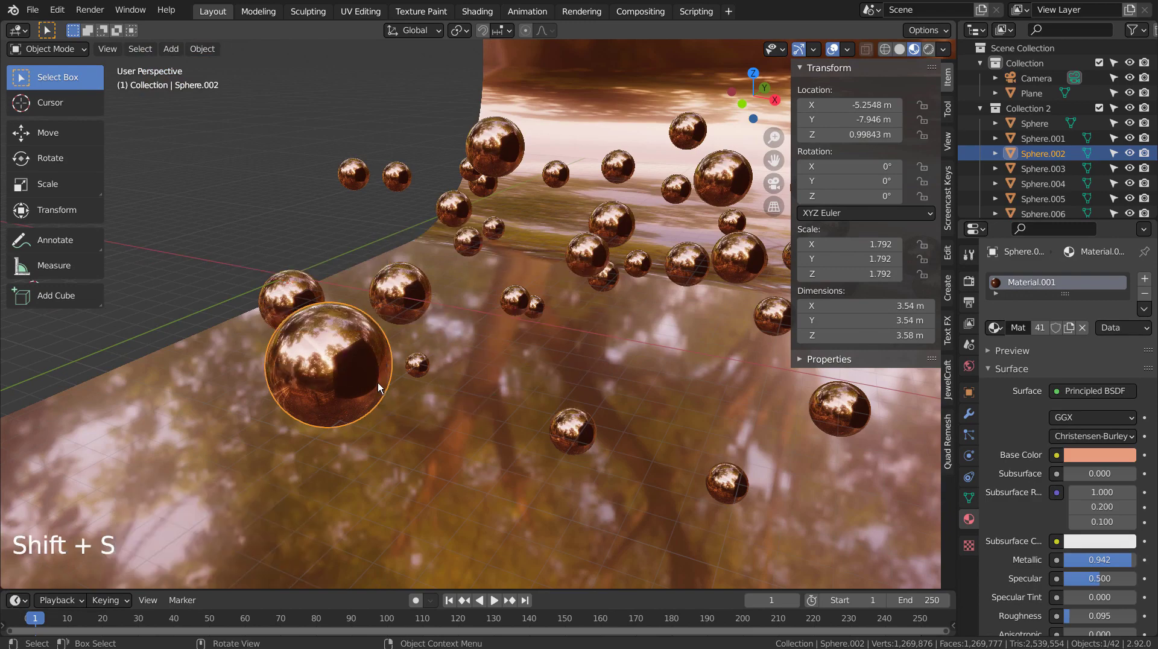
Display the scene in wireframe and keep the enlarged sphere selected in Object Mode
{"action": "key", "text": "Tab"}
{"action": "mouse_move", "coordinate": [378, 382]}
{"action": "middle_mouse_down"}
{"action": "mouse_move", "coordinate": [447, 353]}
{"action": "mouse_move", "coordinate": [507, 360]}
{"action": "mouse_move", "coordinate": [530, 392]}
{"action": "middle_mouse_up"}
{"action": "key", "text": "shift+z"}
{"action": "key", "text": "Tab"}
{"action": "left_click", "coordinate": [534, 372]}
{"action": "left_click", "coordinate": [545, 366]}
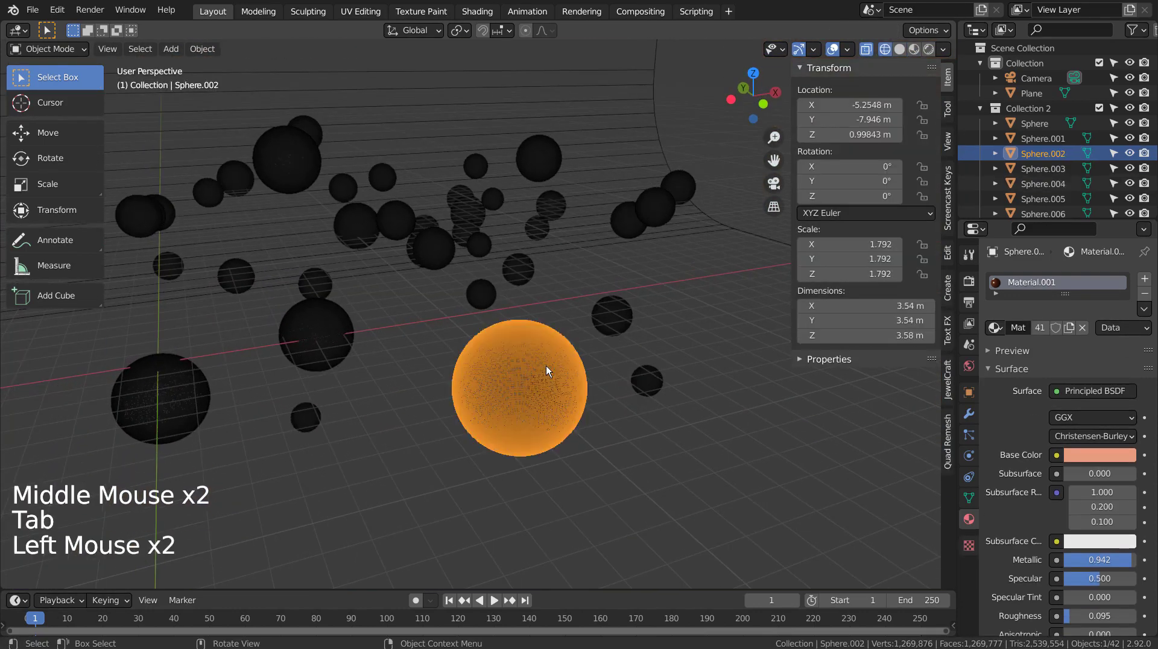
{"action": "left_click", "coordinate": [849, 52]}
Snap the 3D cursor to the selected sphere once more and check its position from another angle
{"action": "key", "text": "shift+s"}
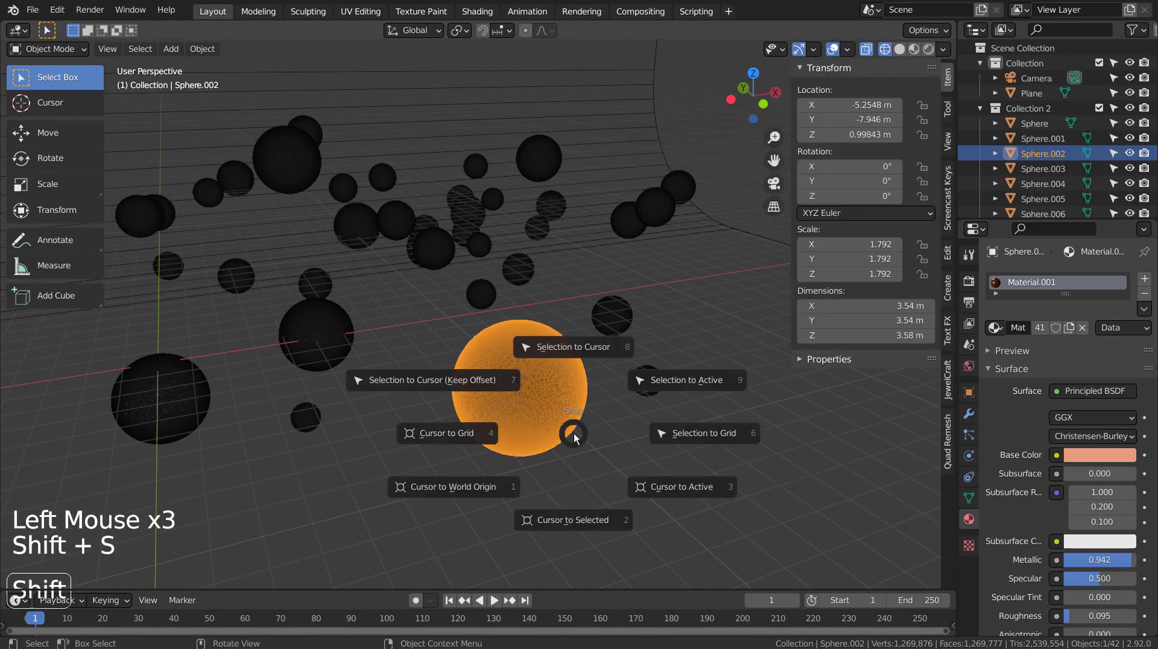
{"action": "left_click", "coordinate": [573, 512]}
{"action": "middle_click_drag", "start_coordinate": [604, 453], "coordinate": [390, 432]}
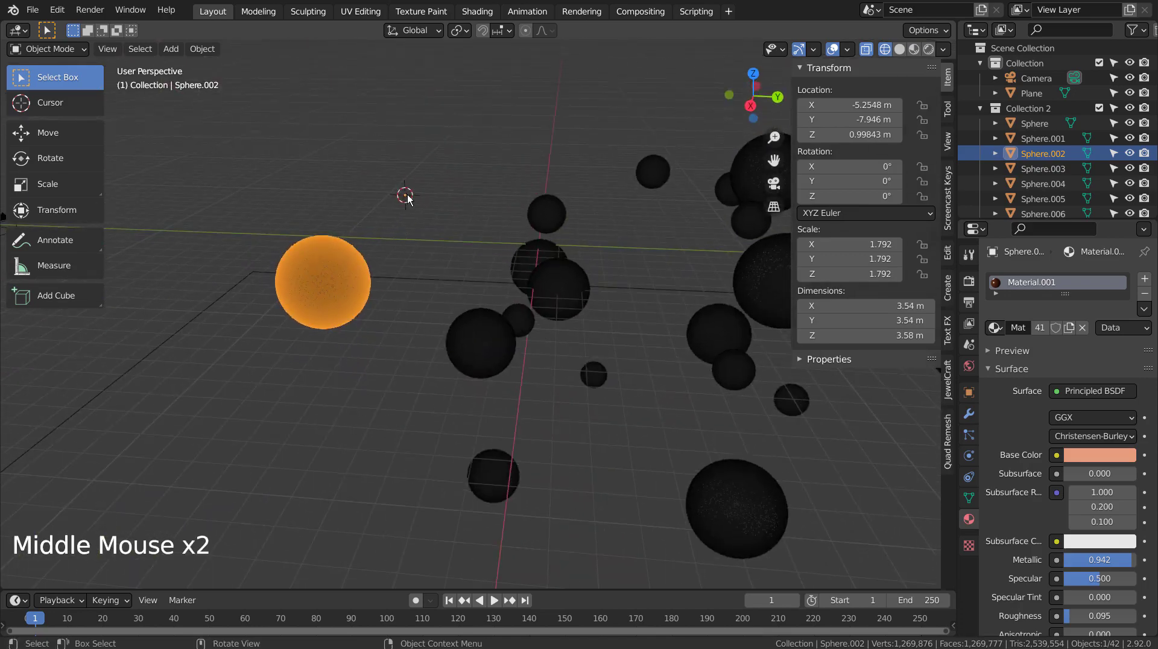
Set the enlarged sphere's origin to its geometry and snap the 3D cursor to the sphere
{"action": "left_click", "coordinate": [196, 52]}
{"action": "mouse_move", "coordinate": [284, 82]}
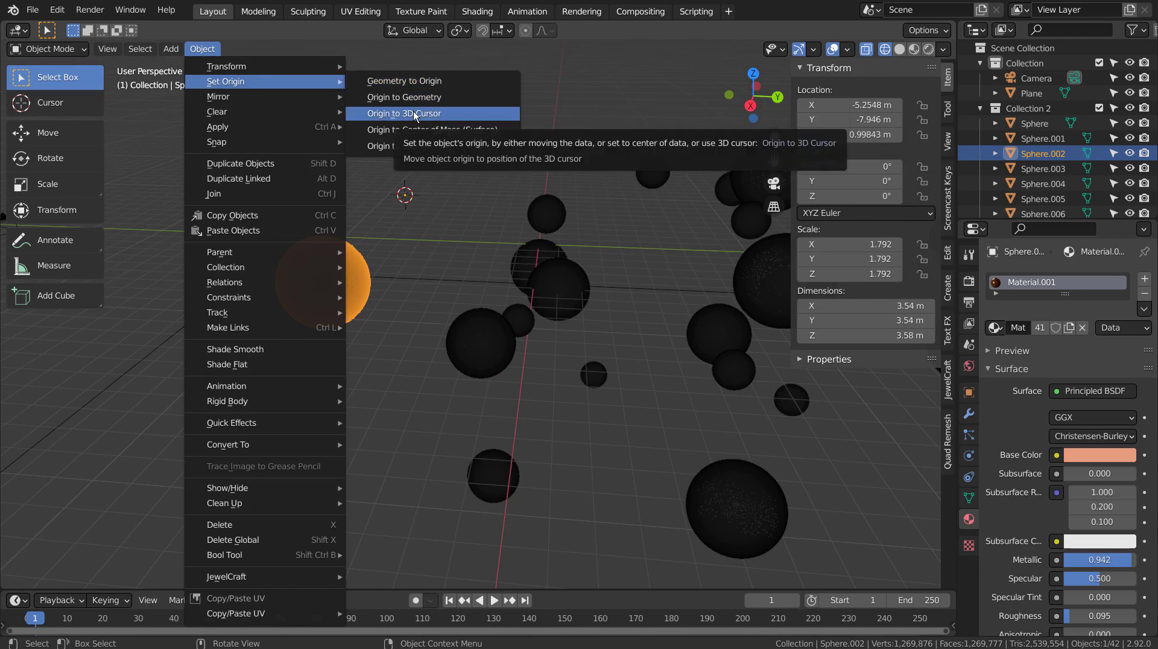
{"action": "left_click", "coordinate": [418, 98]}
{"action": "key", "text": "shift+s"}
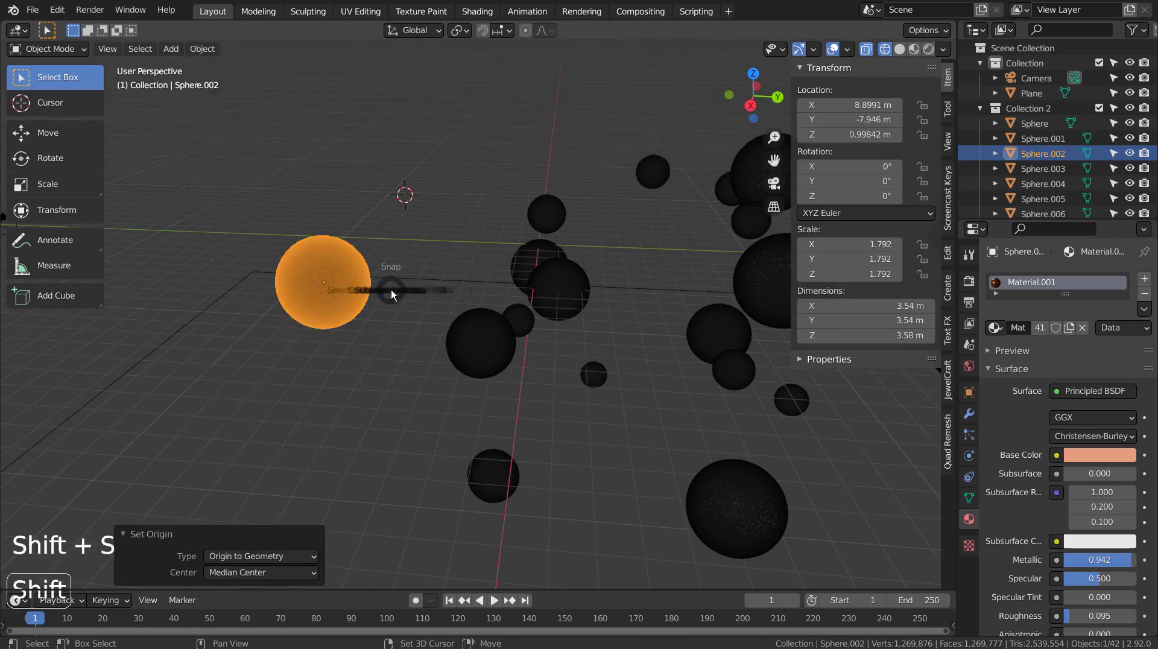
{"action": "left_click", "coordinate": [390, 372]}
{"action": "middle_click_drag", "start_coordinate": [349, 394], "coordinate": [475, 387]}
Add a Plain Axes empty at the 3D cursor in the centre of the enlarged sphere
{"action": "key", "text": "shift+a"}
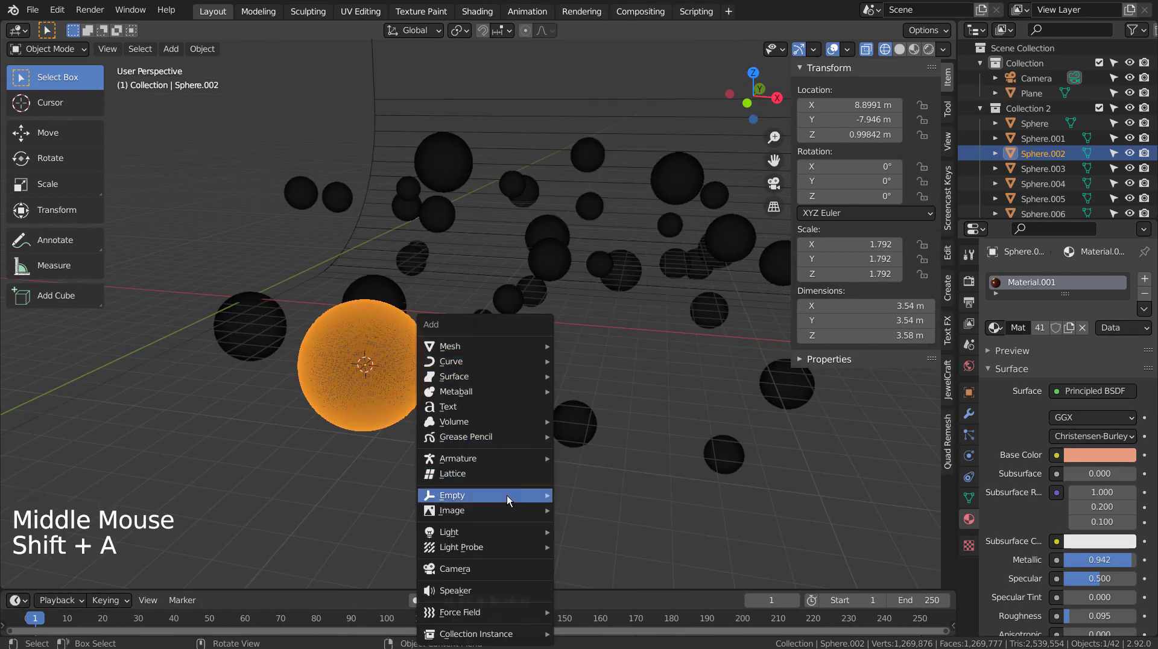
{"action": "mouse_move", "coordinate": [507, 495]}
{"action": "left_click", "coordinate": [587, 496]}
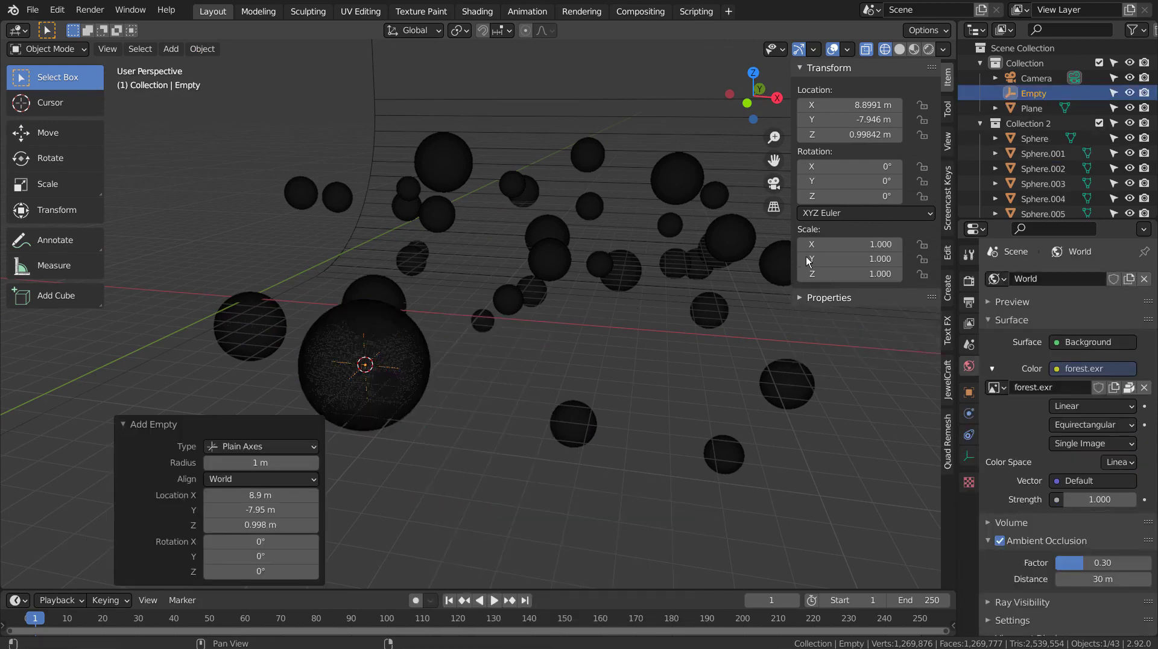
Enable depth of field on the camera with Empty as the focus object and an F-Stop of 0.4
{"action": "left_click", "coordinate": [1036, 78]}
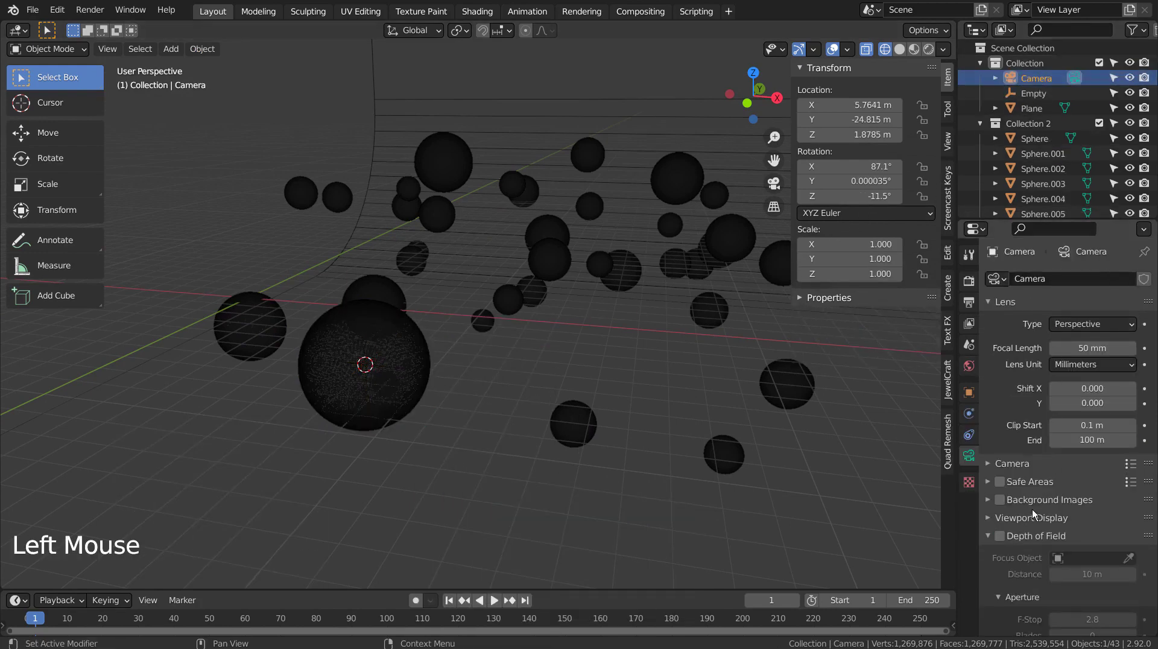
{"action": "scroll", "coordinate": [1026, 552], "scroll_direction": "down", "scroll_amount": 6}
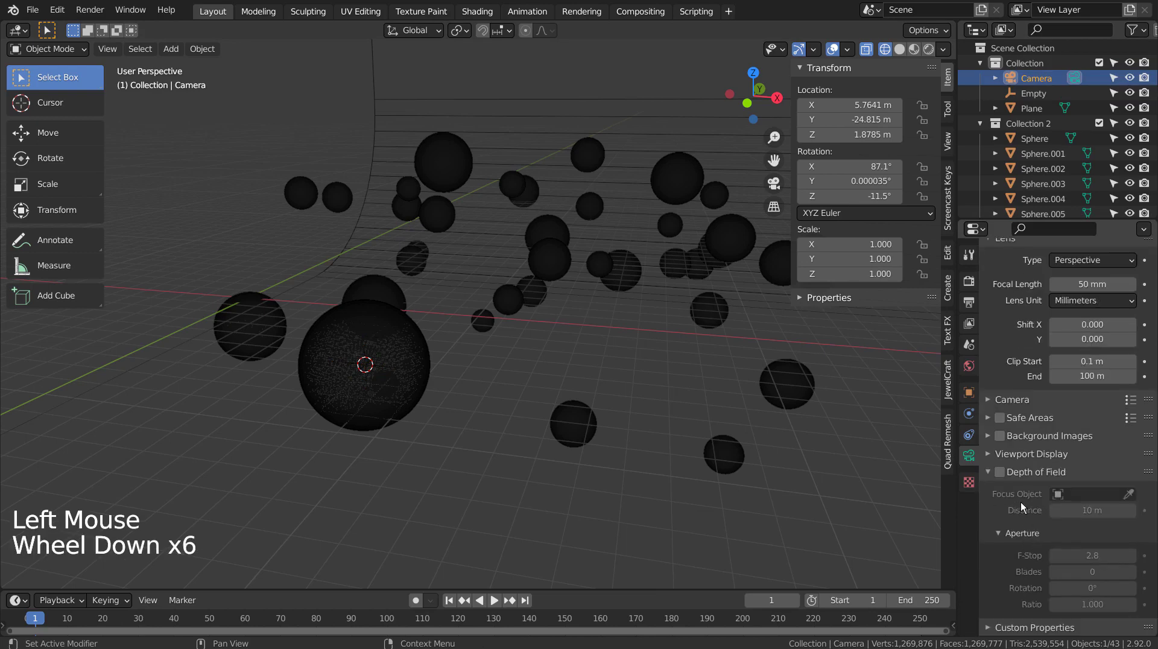
{"action": "left_click", "coordinate": [1001, 473]}
{"action": "left_click", "coordinate": [1062, 495]}
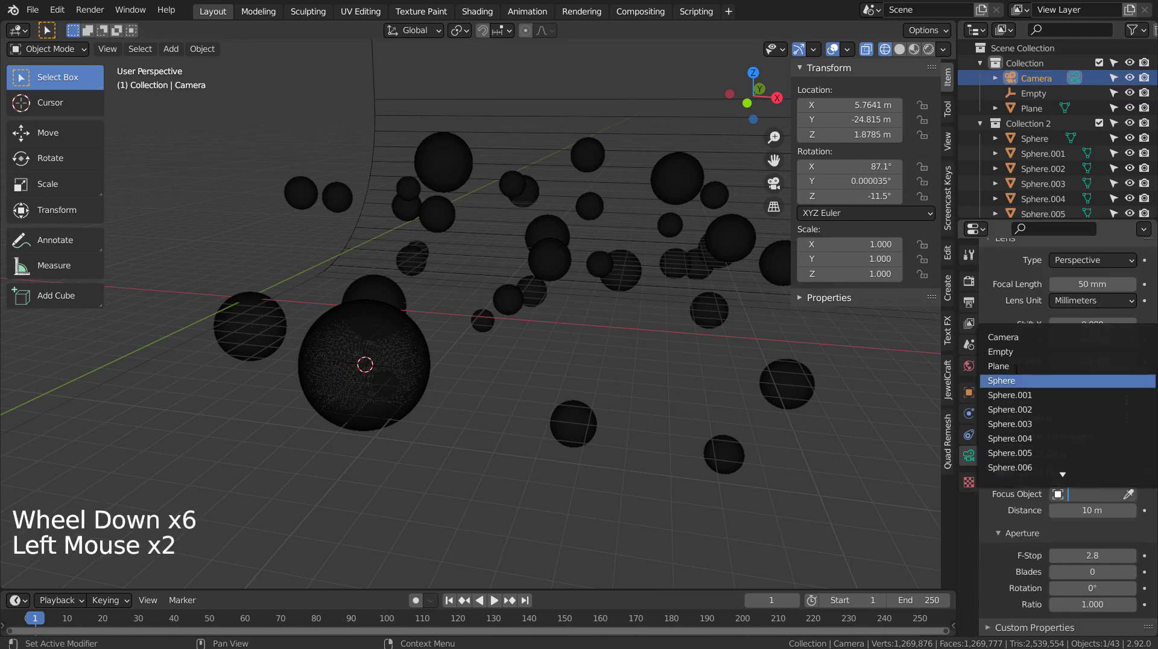
{"action": "left_click", "coordinate": [1019, 352]}
{"action": "left_click", "coordinate": [1072, 552]}
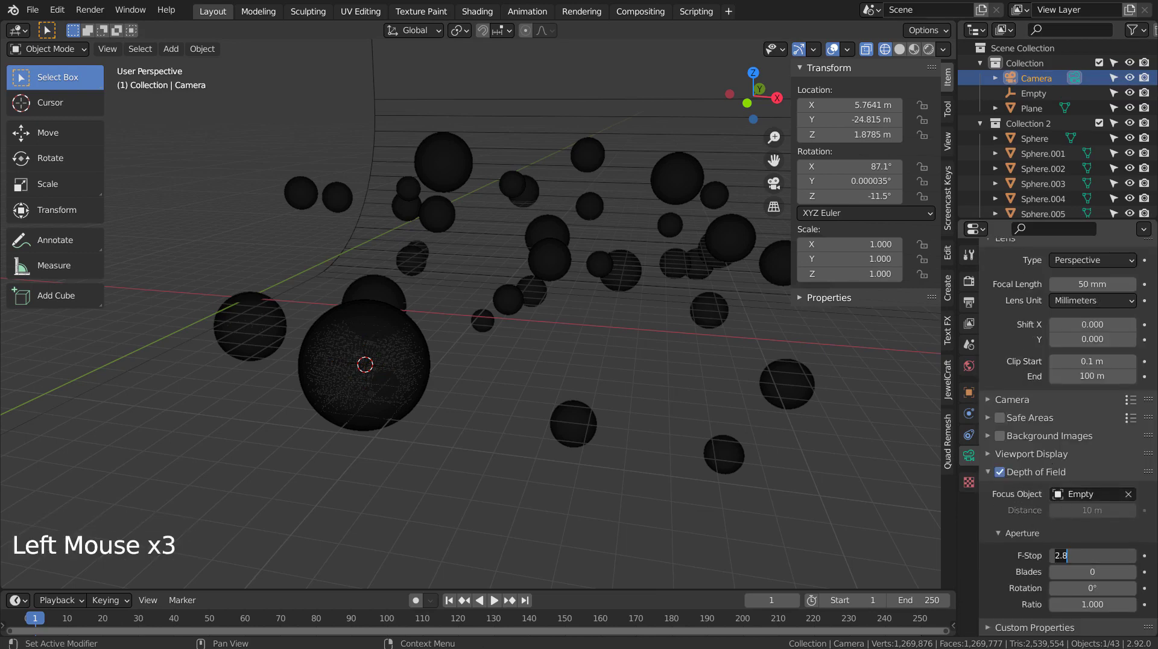
{"action": "type", "text": "0.4"}
{"action": "key", "text": "Return"}
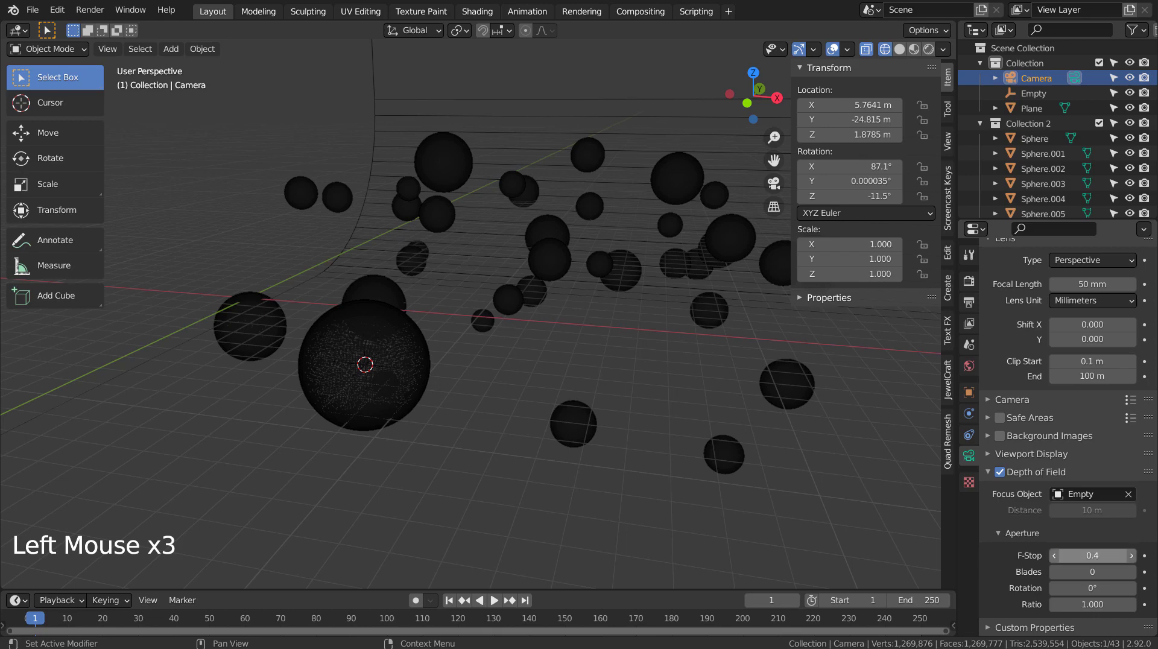
Preview the camera view in rendered shading and set the camera's F-Stop to 0.2
{"action": "key", "text": "KP_0"}
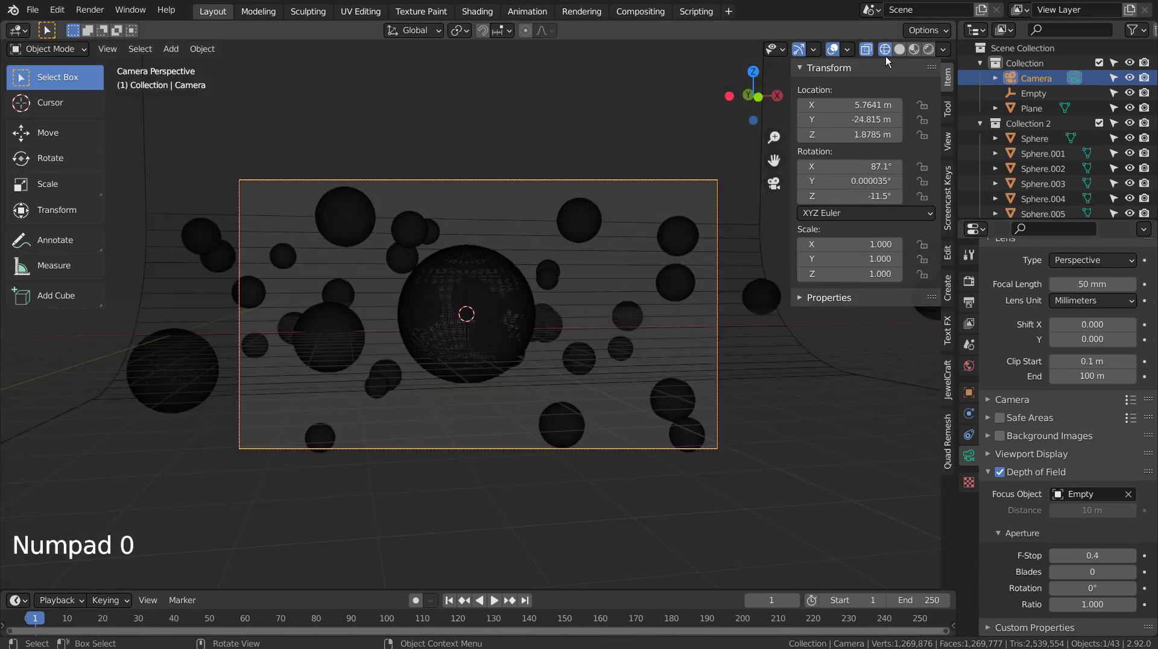
{"action": "left_click", "coordinate": [930, 51]}
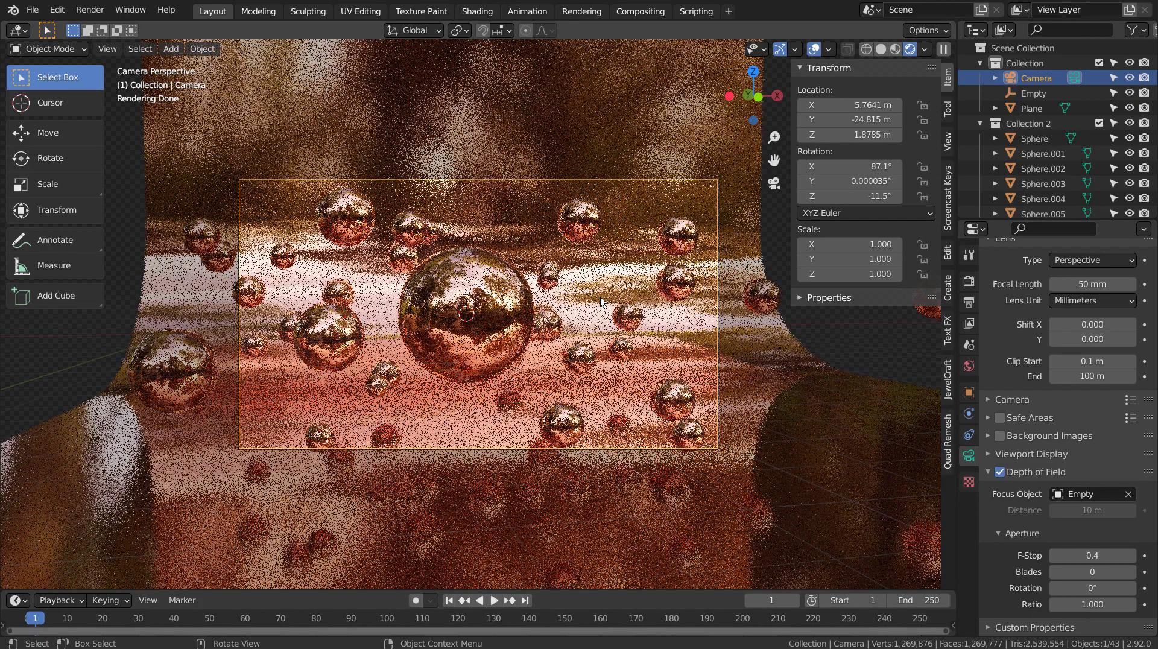
{"action": "left_click", "coordinate": [1092, 556]}
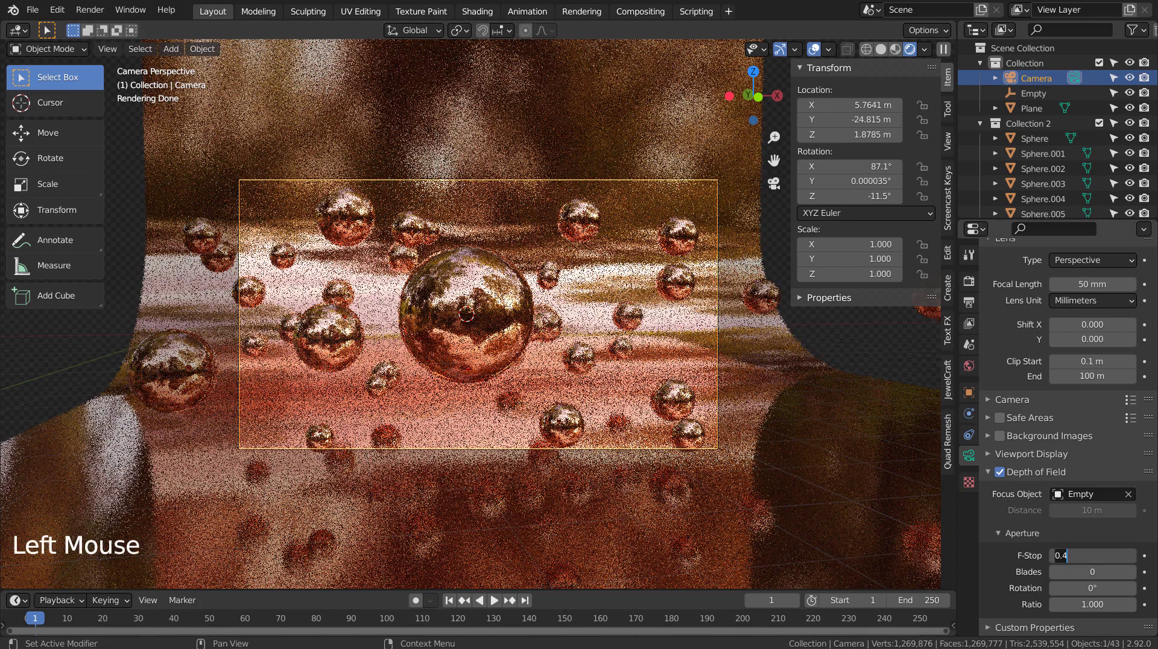
{"action": "type", "text": "0.2"}
{"action": "key", "text": "Return"}
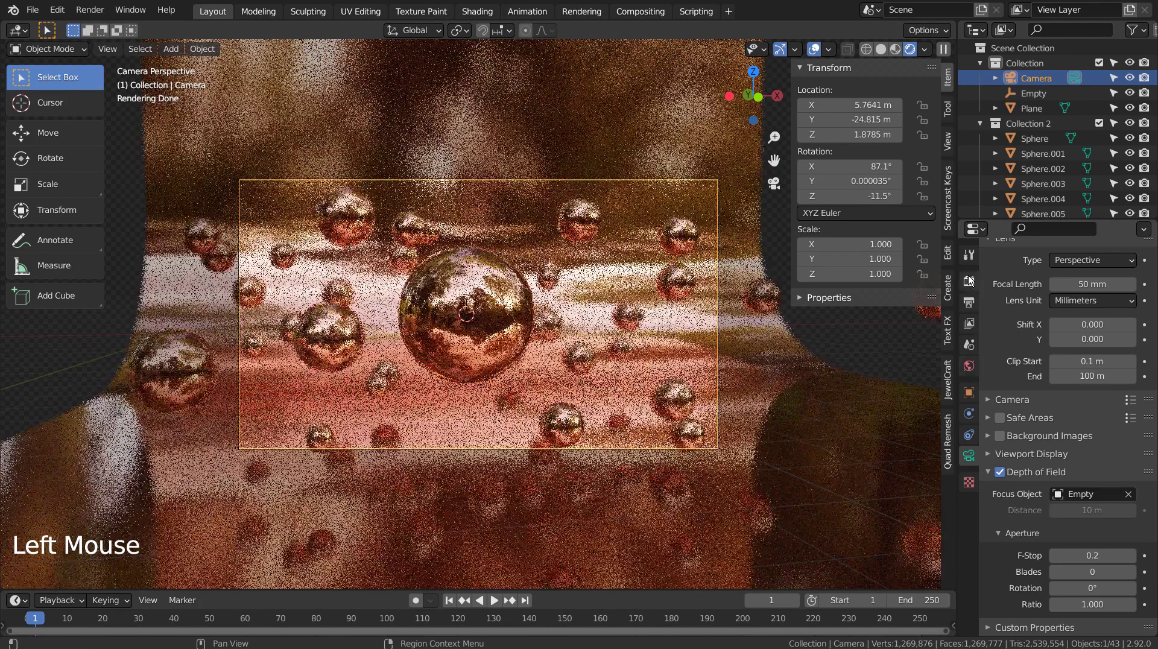
Set the Cycles viewport samples to 5 for a cleaner preview
{"action": "left_click", "coordinate": [969, 281]}
{"action": "left_click", "coordinate": [1090, 348]}
{"action": "type", "text": "5"}
{"action": "key", "text": "Return"}
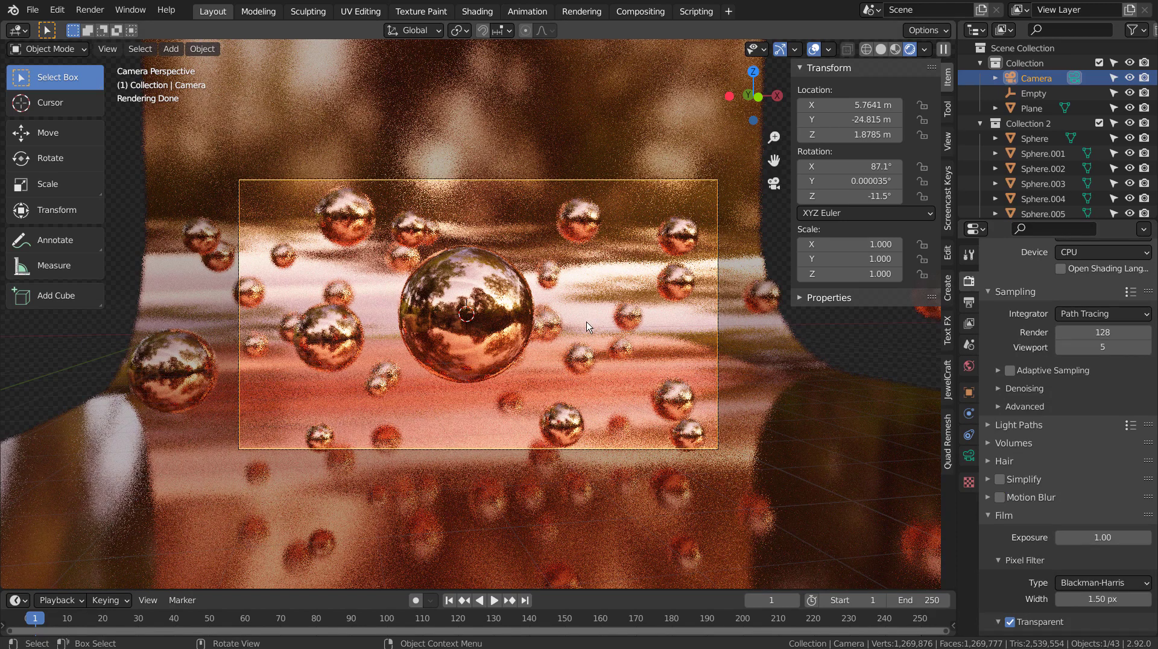
Try a camera F-Stop of 0.1 for stronger background blur
{"action": "left_click", "coordinate": [969, 456]}
{"action": "double_click", "coordinate": [1086, 555]}
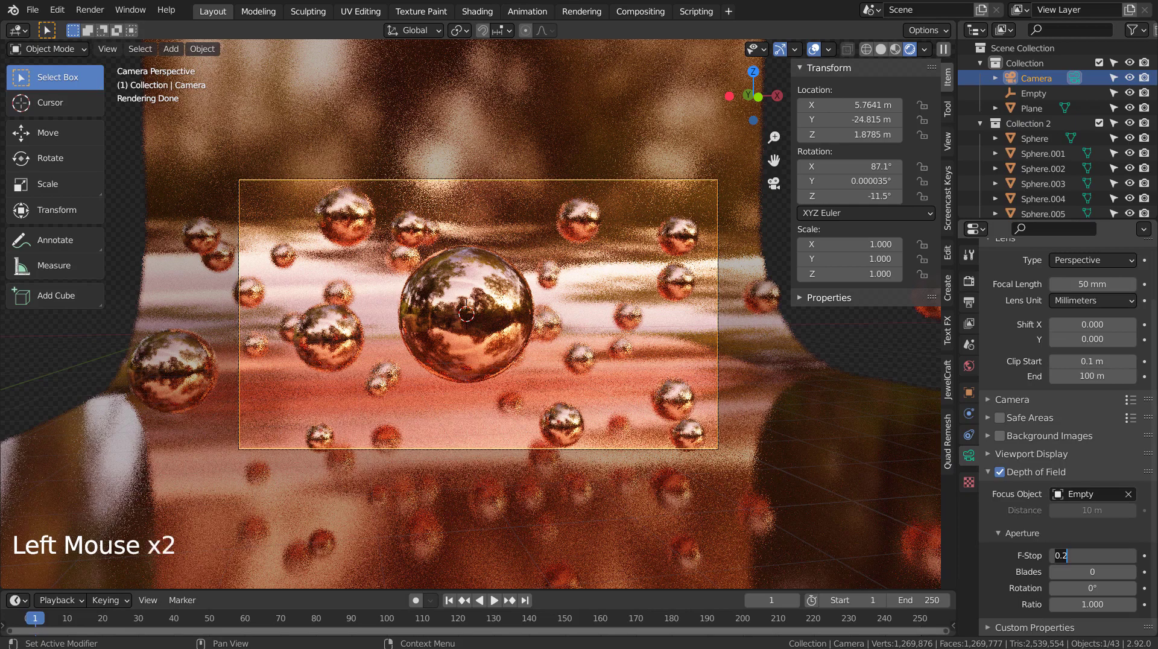
{"action": "type", "text": "0.1"}
{"action": "key", "text": "Return"}
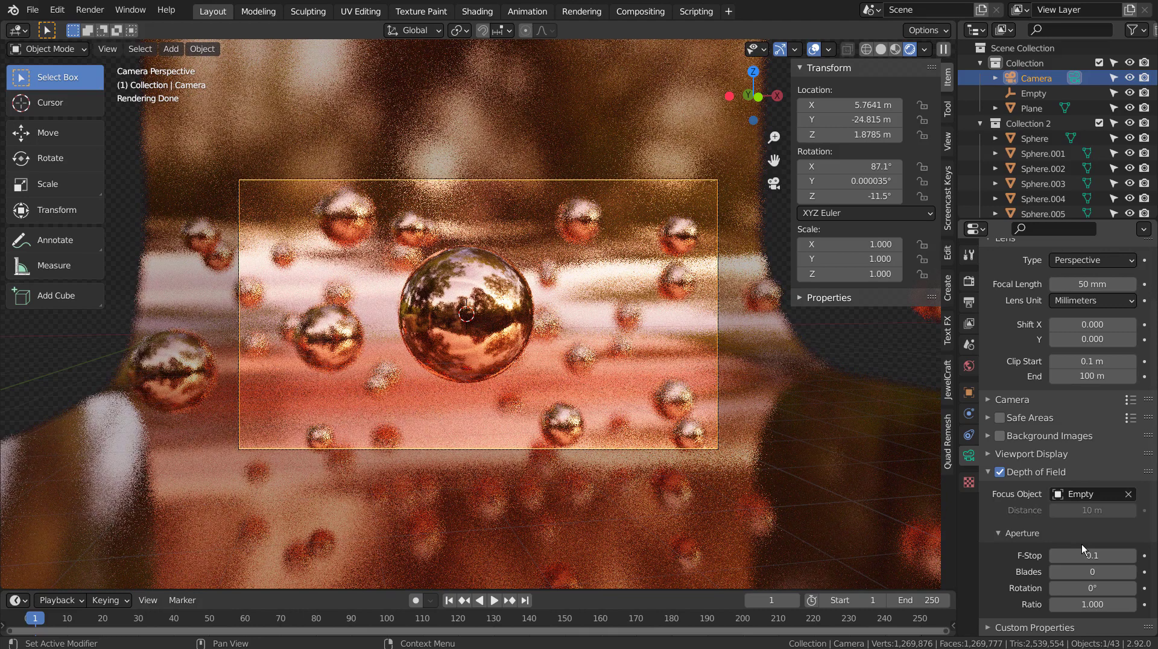
Set the camera's depth of field F-Stop to 0.4
{"action": "left_click", "coordinate": [1082, 554]}
{"action": "type", "text": "0.4"}
{"action": "key", "text": "Return"}
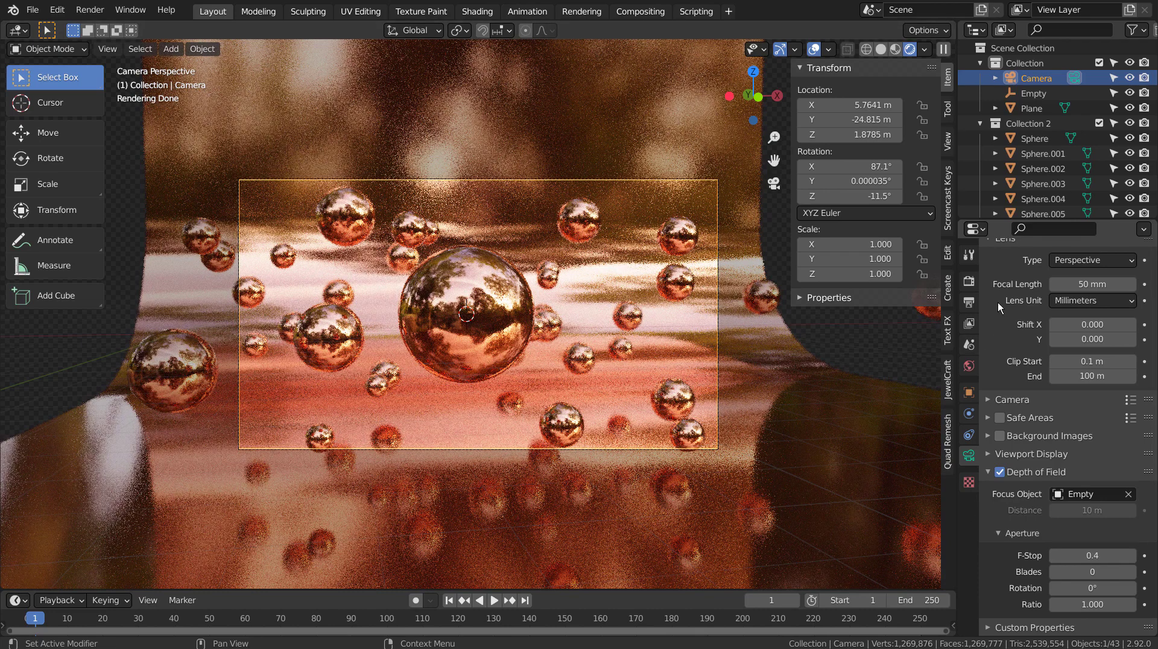
Disable Use Nodes in the compositor and return to the Layout workspace
{"action": "left_click", "coordinate": [639, 11]}
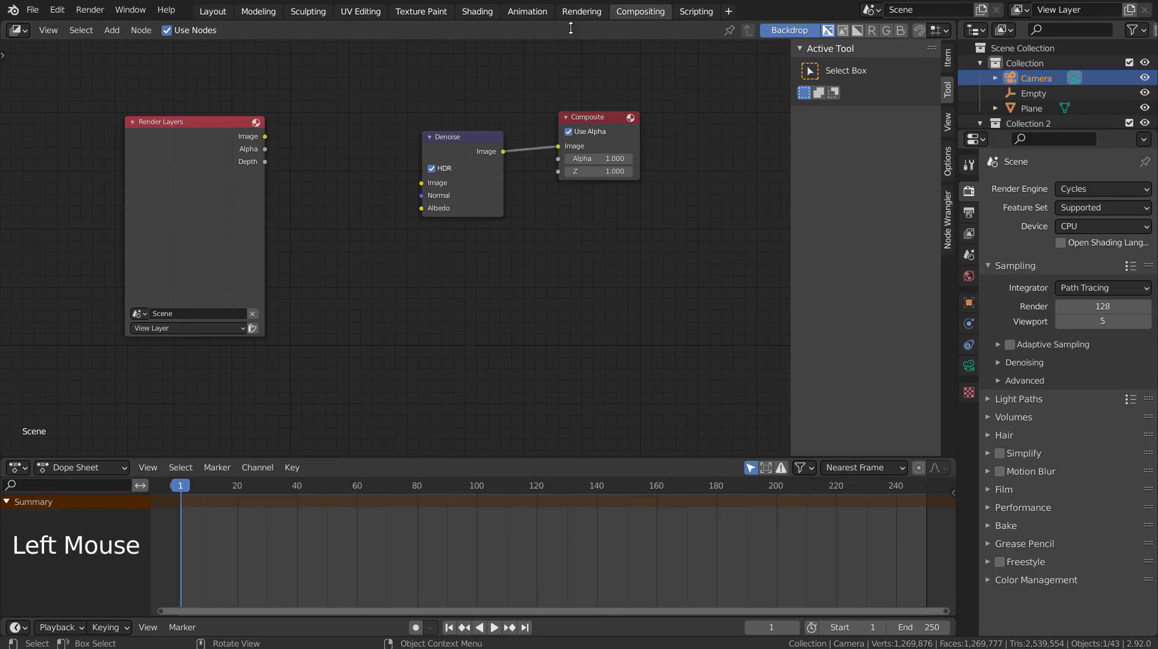
{"action": "left_click", "coordinate": [170, 31]}
{"action": "left_click", "coordinate": [213, 12]}
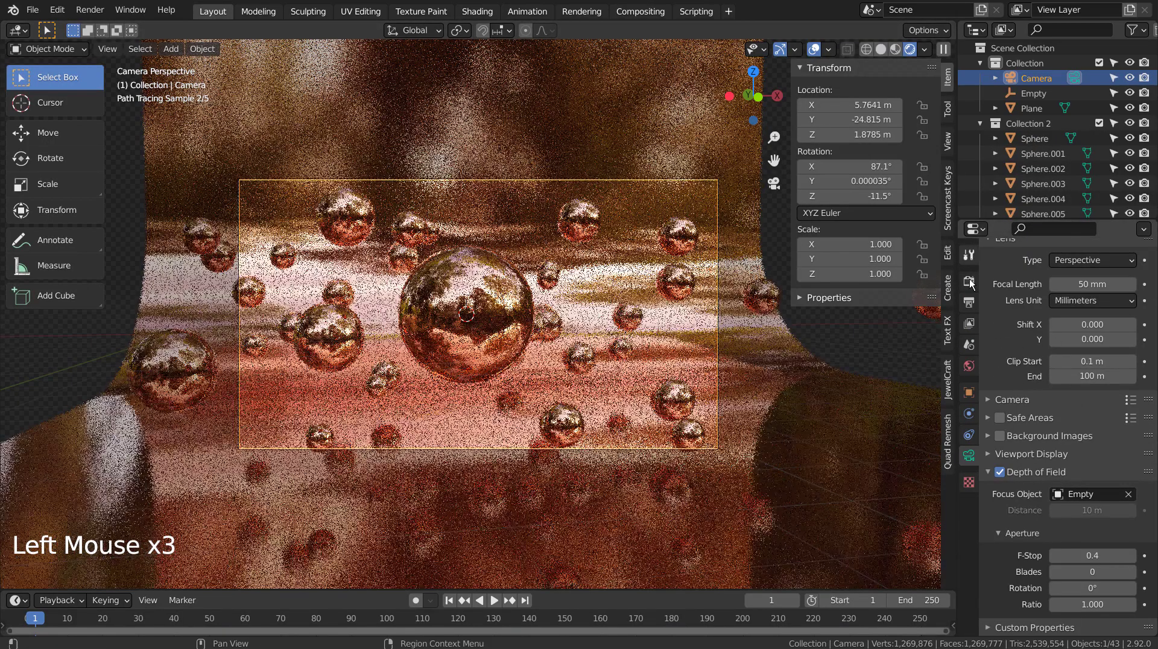
Set the Cycles samples to 32 for the render and 1 for the viewport
{"action": "left_click", "coordinate": [969, 281]}
{"action": "left_click", "coordinate": [1088, 337]}
{"action": "type", "text": "32"}
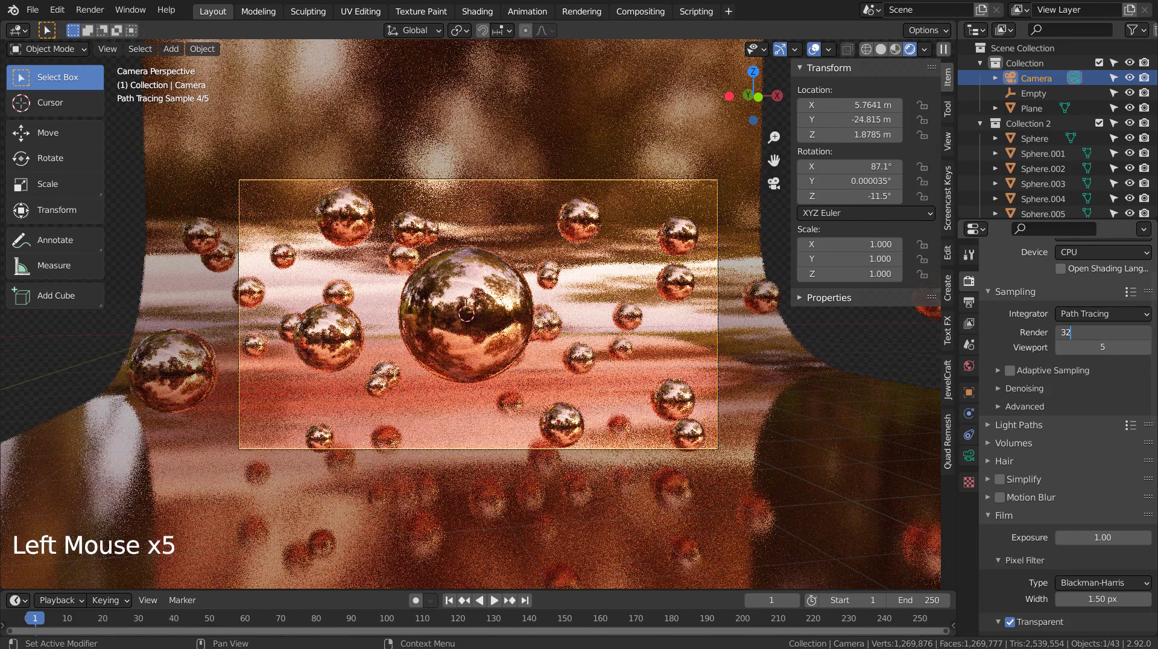
{"action": "key", "text": "Tab"}
{"action": "type", "text": "1"}
{"action": "key", "text": "Return"}
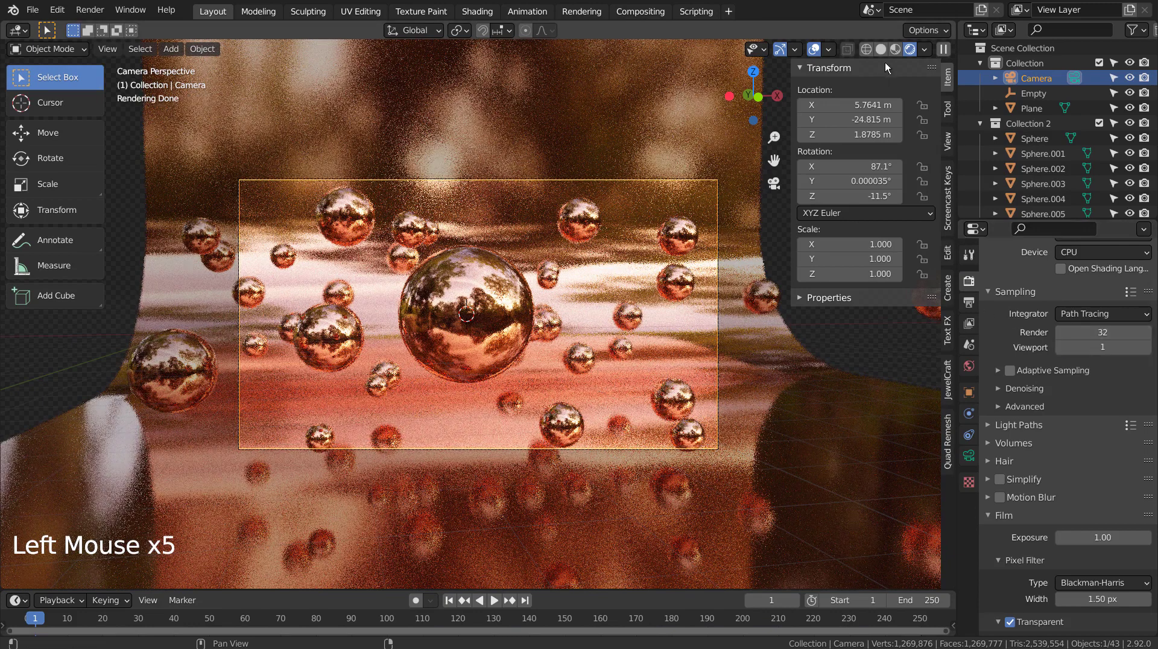
Switch the viewport to solid shading, then save the file and render the current frame
{"action": "left_click", "coordinate": [881, 49]}
{"action": "left_click", "coordinate": [631, 95]}
{"action": "key", "text": "ctrl+s"}
{"action": "key", "text": "F12"}
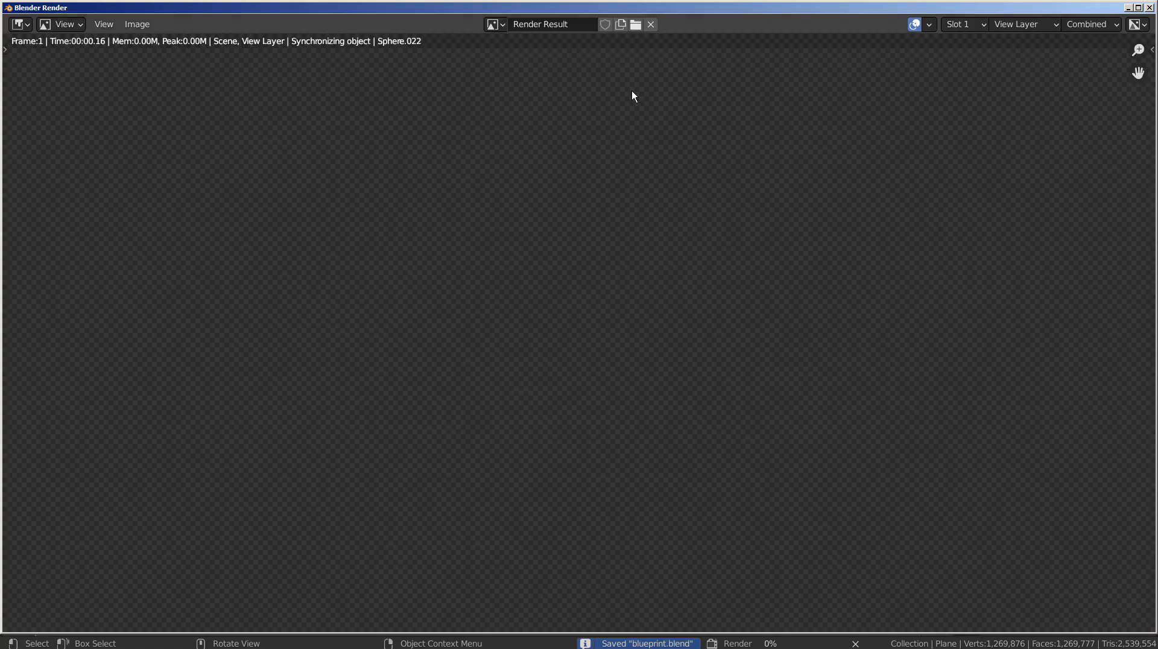